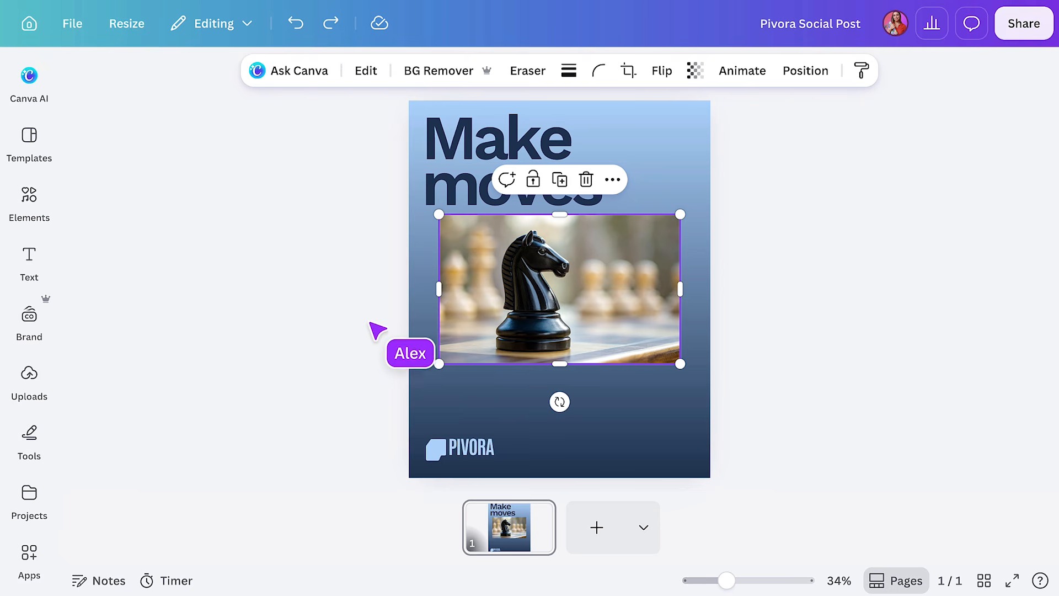
Step: Remove the background from the chess knight photo and apply the Cherry duotone filter to it
click(445, 71)
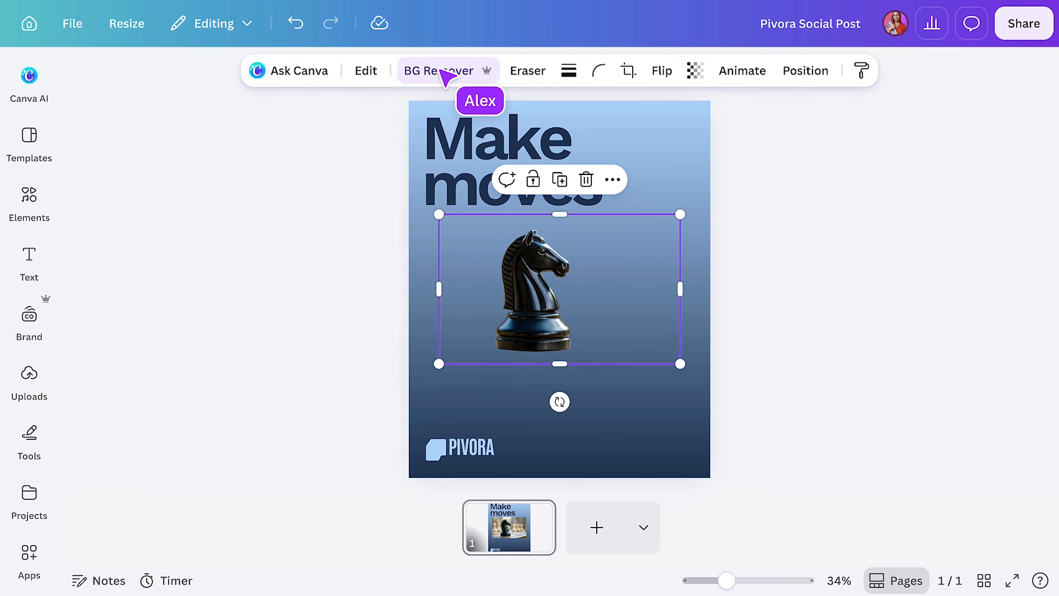
click(366, 73)
scroll(213, 444, down, 5)
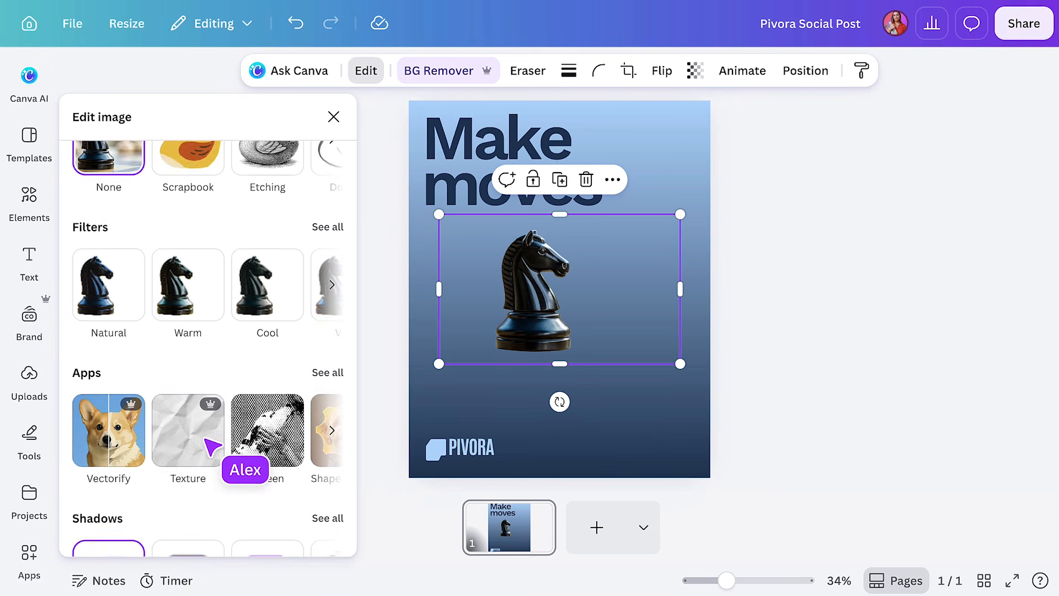
click(332, 288)
click(332, 288)
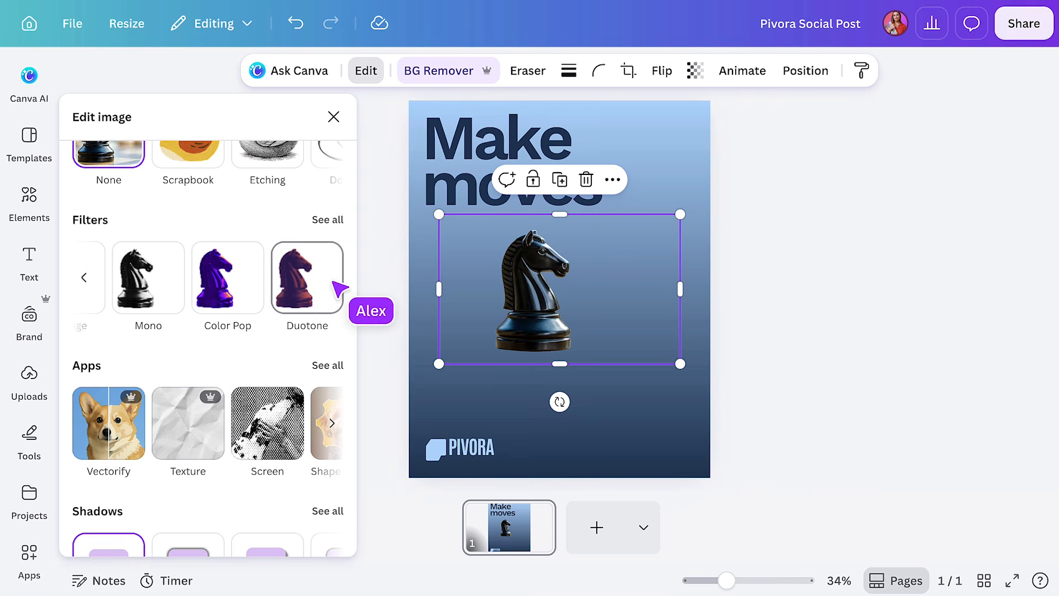
click(319, 286)
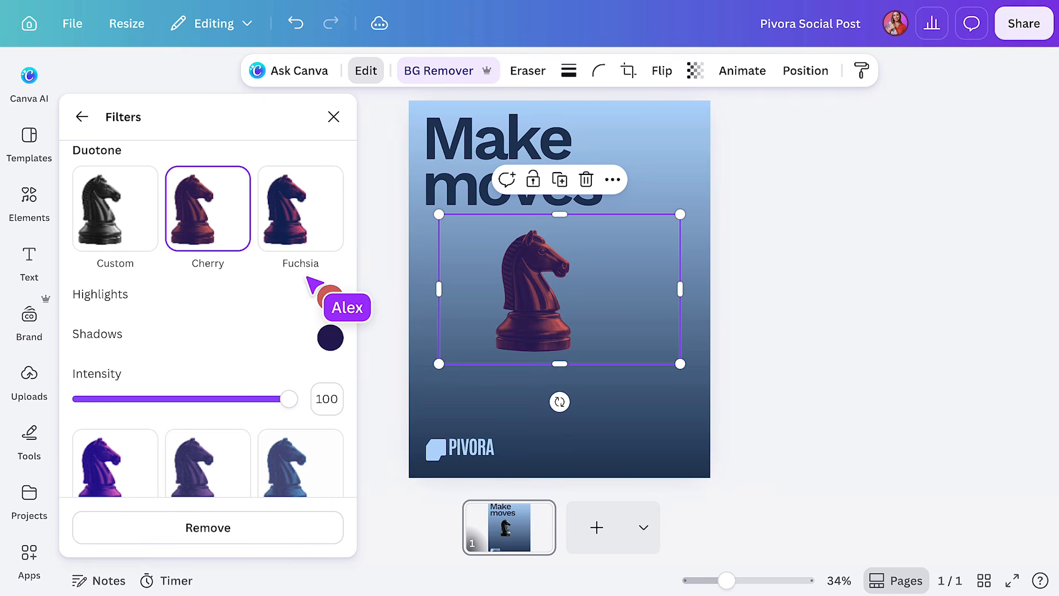
Step: Set the knight's duotone highlights to light blue #9CCDF9, sampled from the upper part of the poster's gradient background
click(331, 298)
click(552, 473)
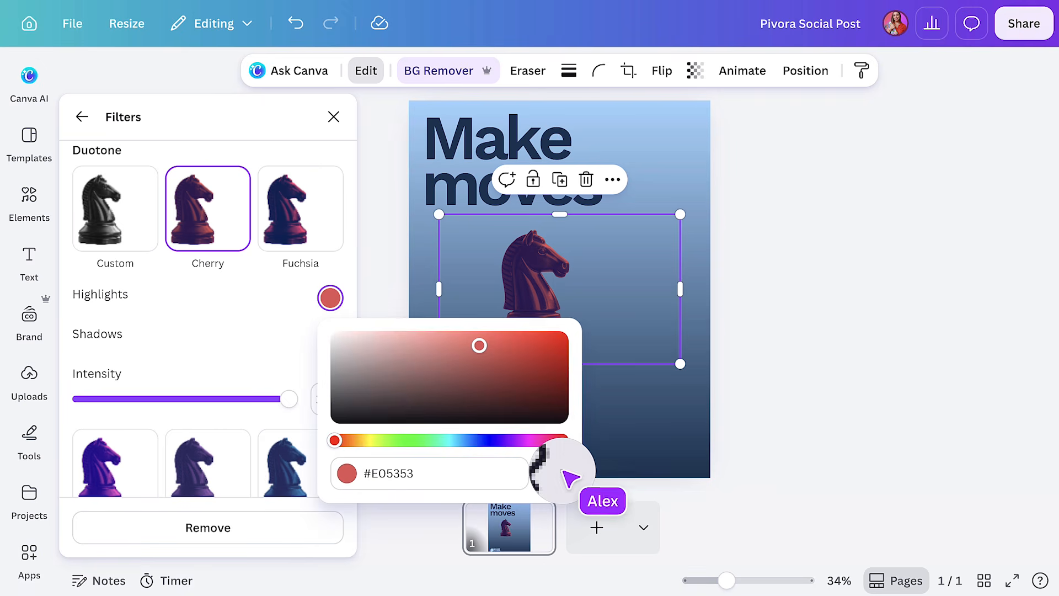
click(697, 116)
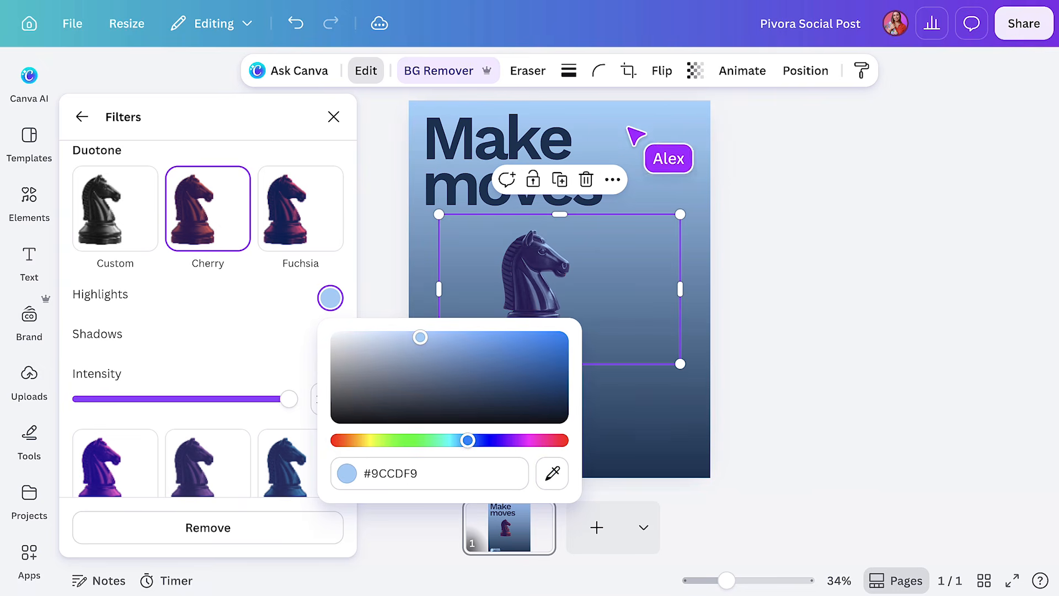
click(285, 343)
Step: Set the knight's duotone shadows to dark navy #1A3654, sampled from the lower part of the poster's gradient background
click(329, 338)
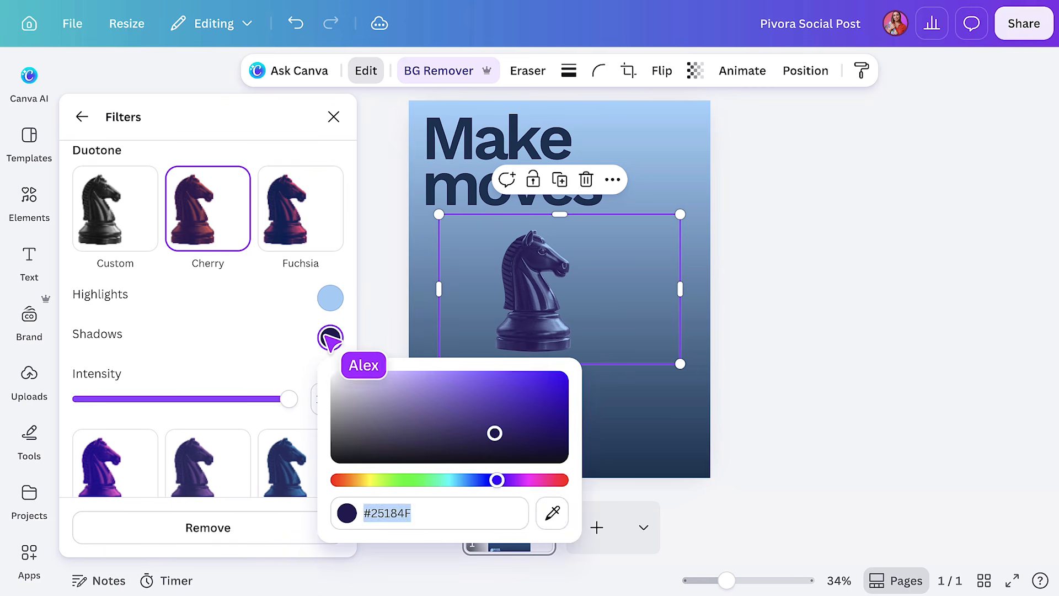
click(553, 513)
click(651, 469)
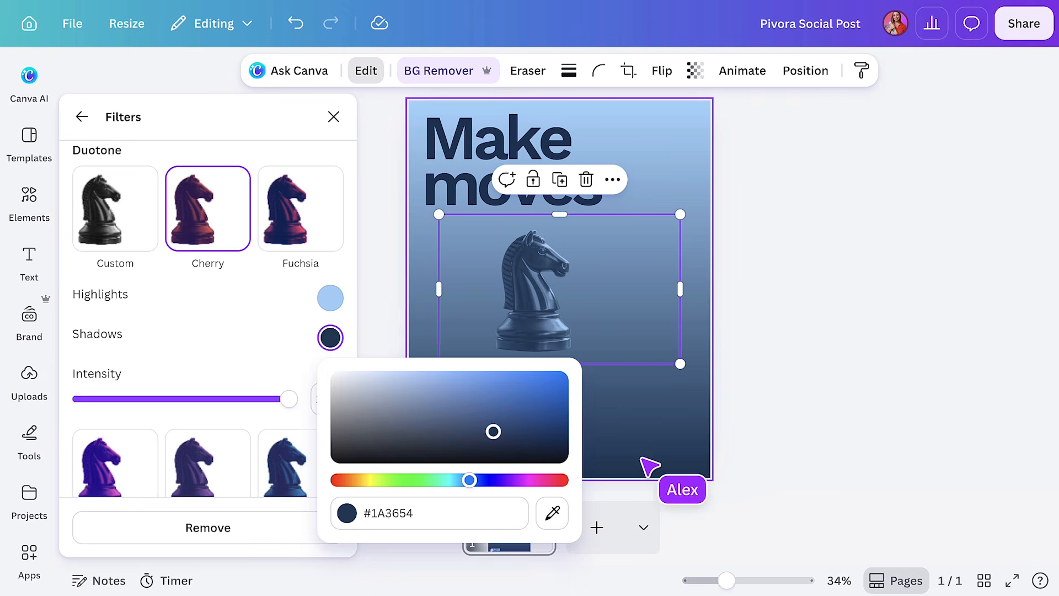
click(334, 117)
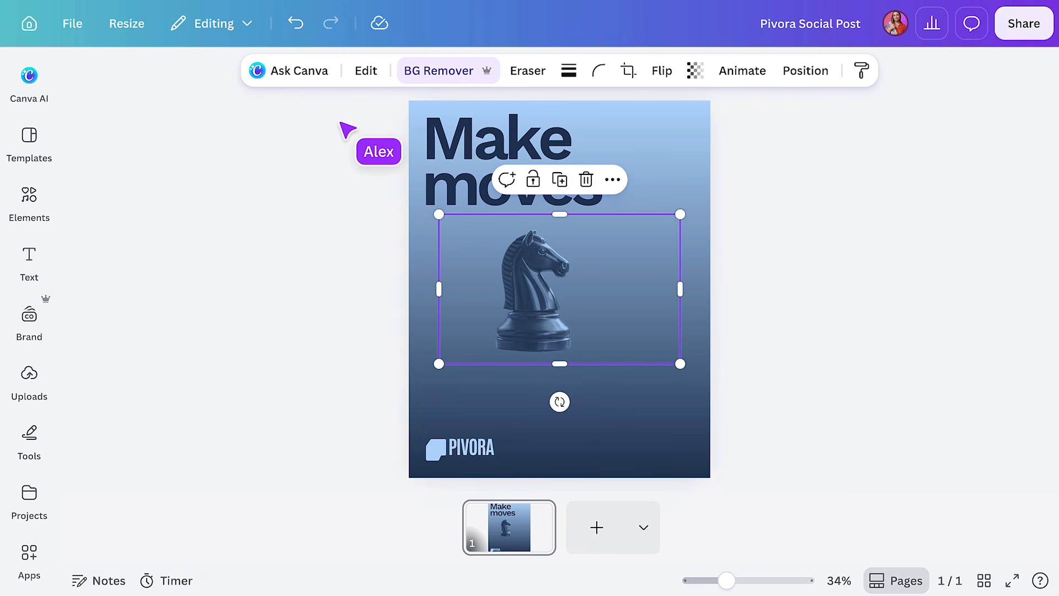
Step: Adjust the knight image's light settings, with brightness at 25 and contrast at 39
click(367, 71)
click(110, 277)
scroll(215, 412, down, 3)
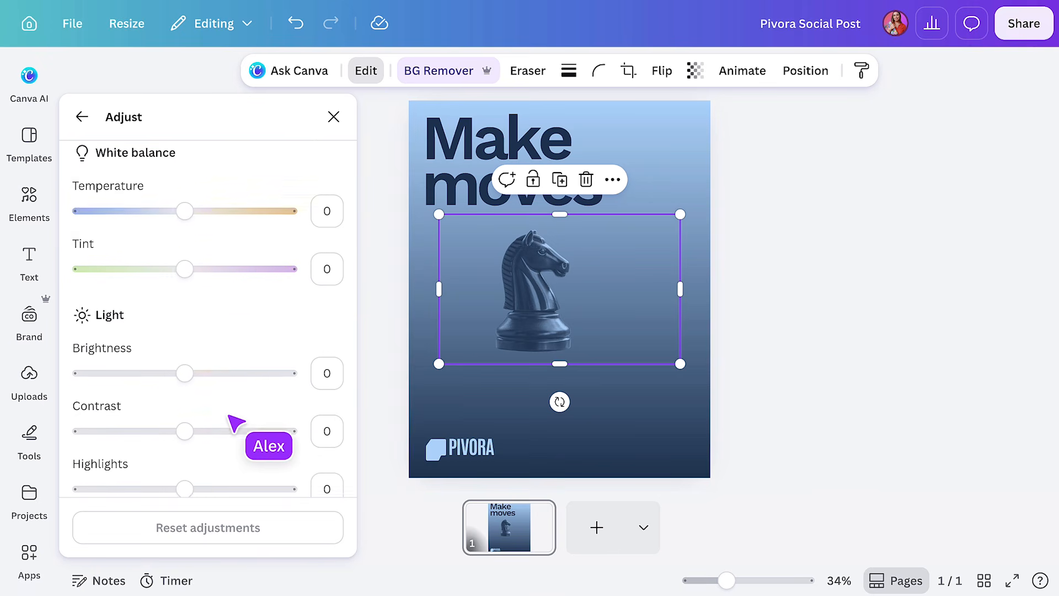
drag(186, 316, 208, 319)
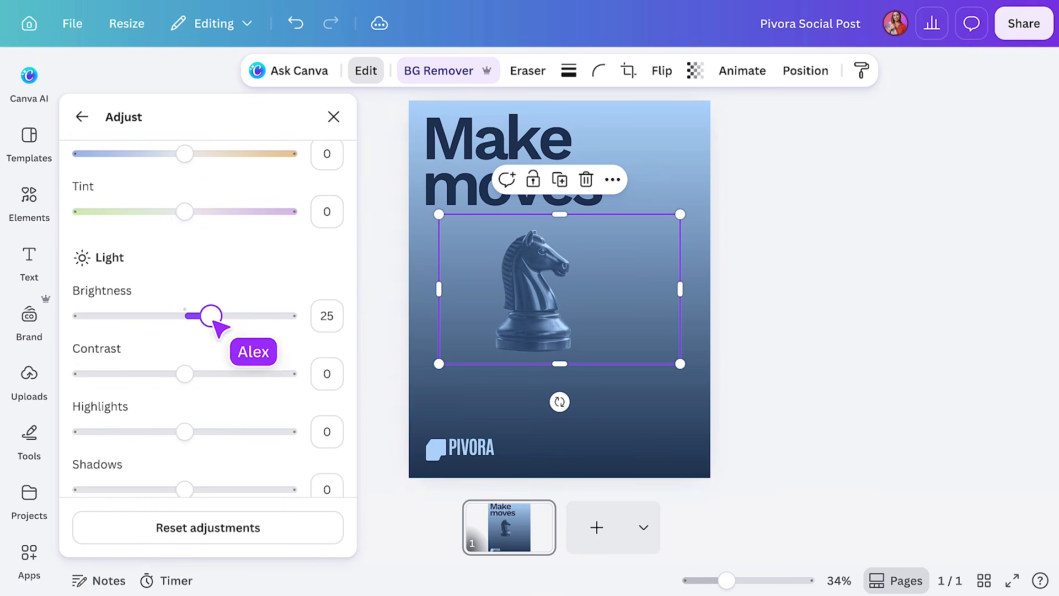
scroll(228, 380, down, 4)
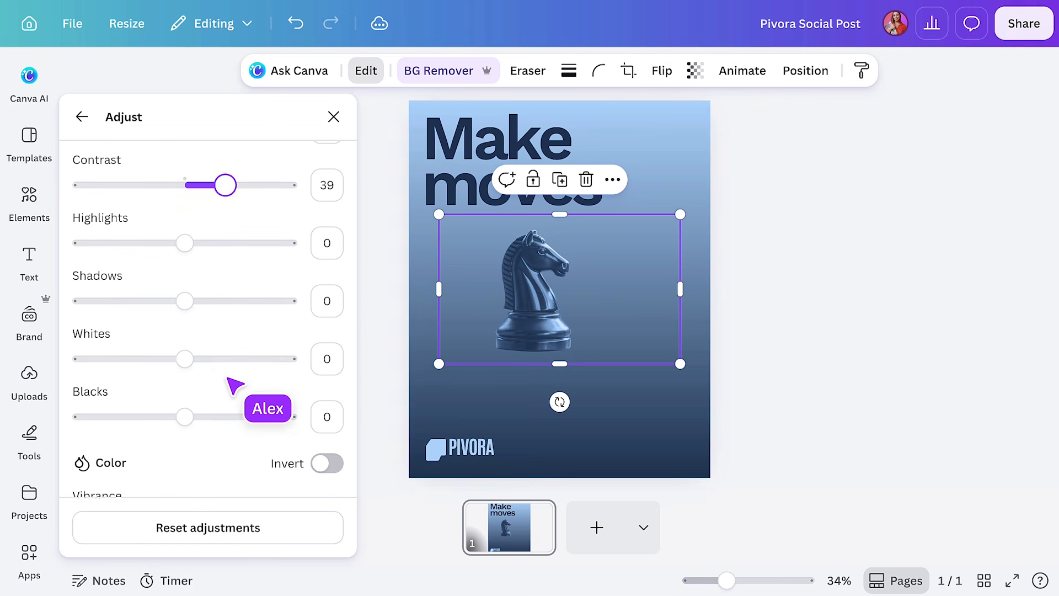
drag(201, 346, 203, 347)
drag(184, 405, 239, 405)
click(334, 117)
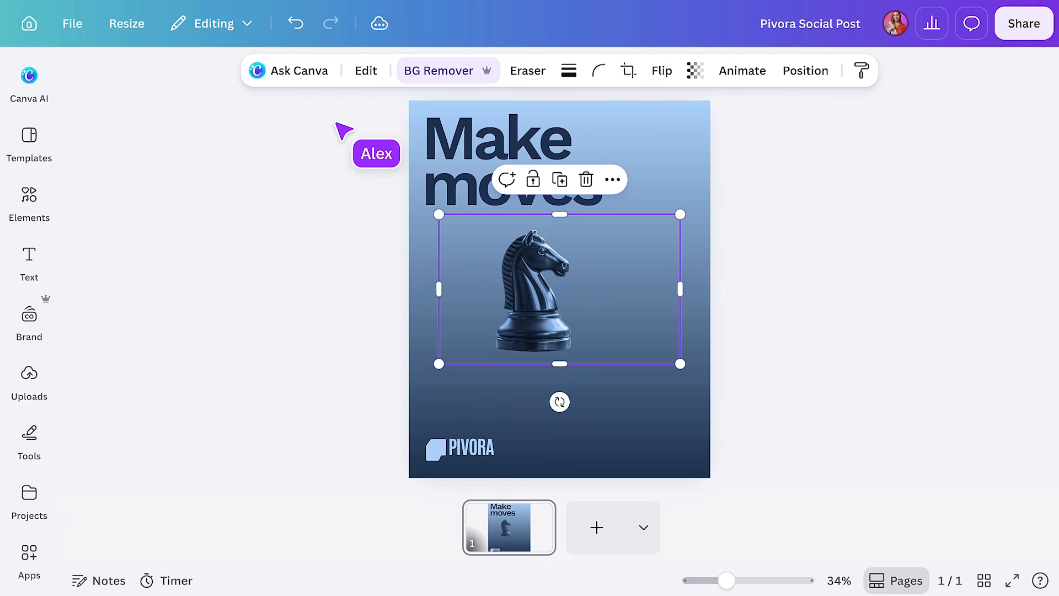
Step: Crop the empty space off both sides of the knight image
drag(440, 293, 487, 293)
drag(680, 292, 596, 298)
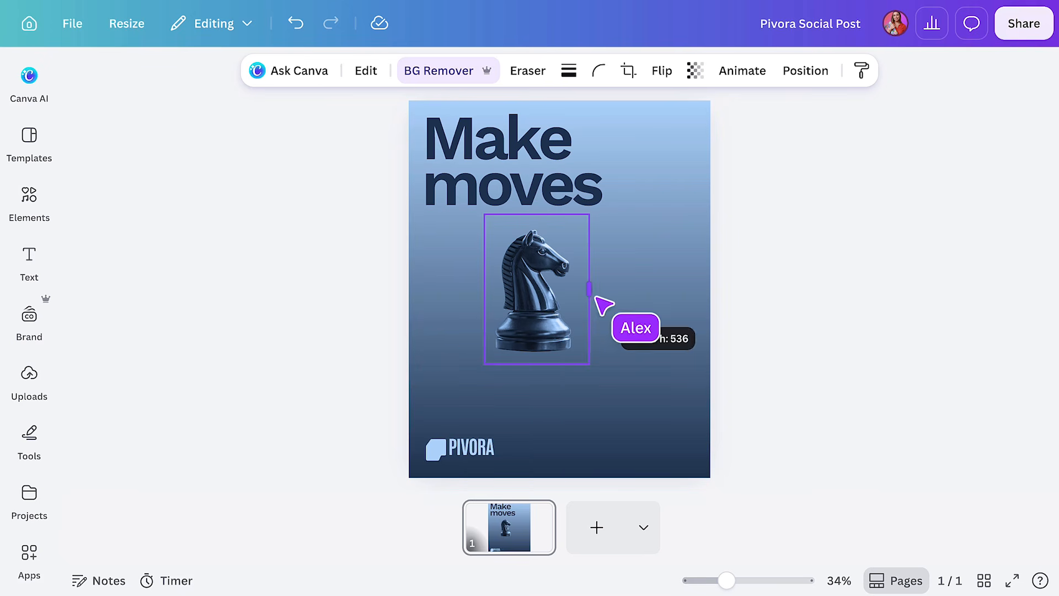
Step: Tilt the knight image slightly clockwise and enlarge it so it fills the poster's middle and overlaps the headline
drag(537, 403, 499, 405)
drag(564, 383, 589, 462)
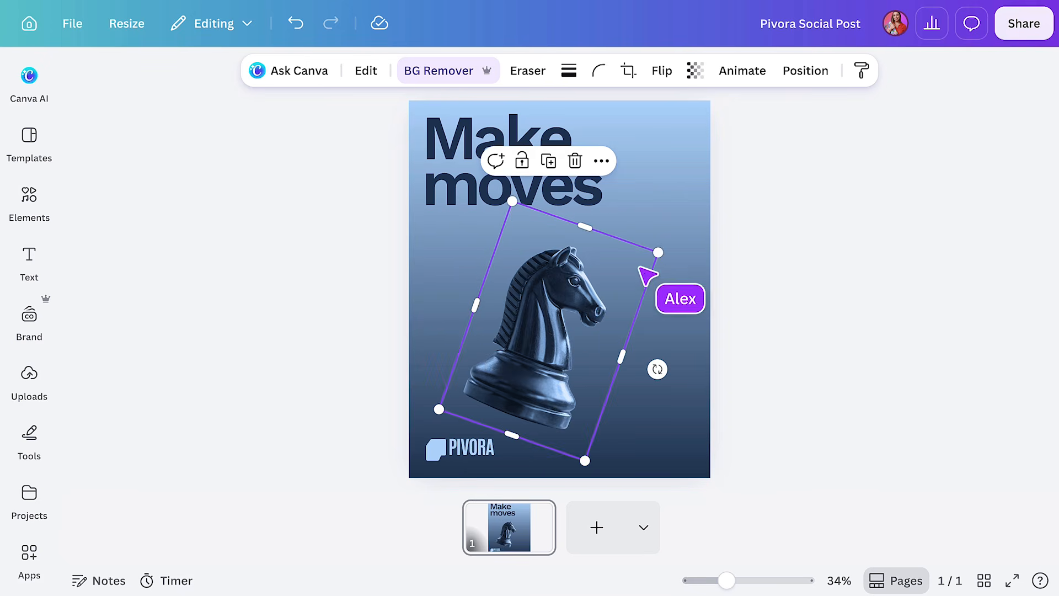
drag(658, 253, 710, 215)
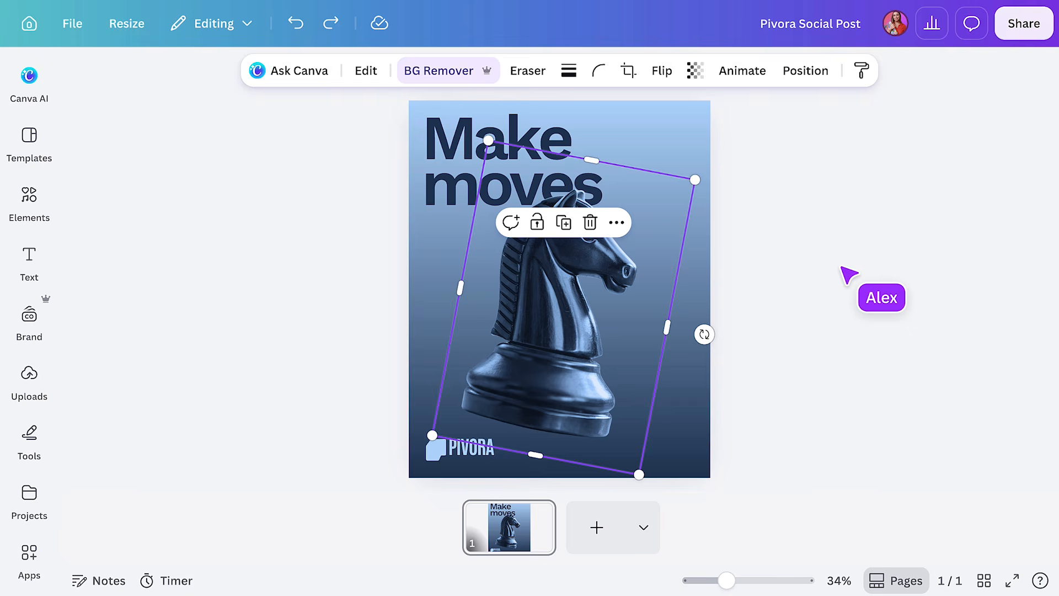
click(840, 266)
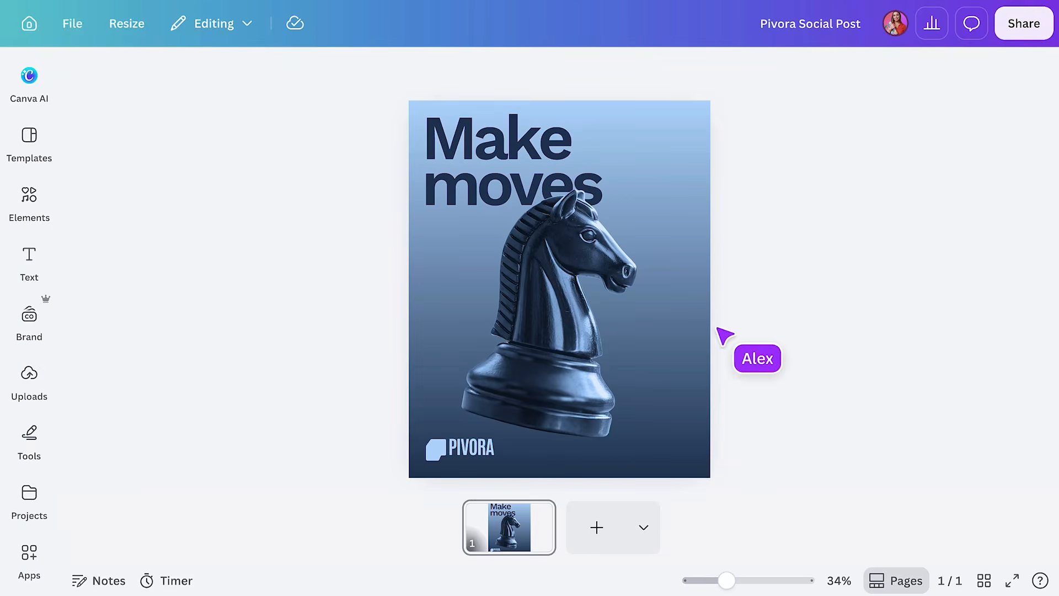
Step: Apply the Warp effect from the BadTV app to the knight image
click(540, 312)
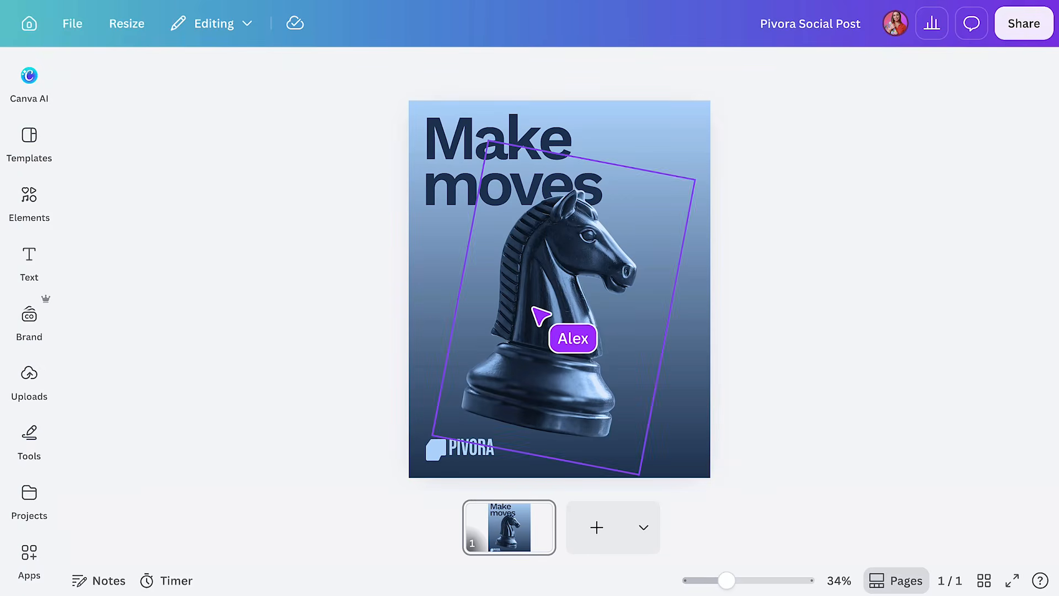
click(366, 72)
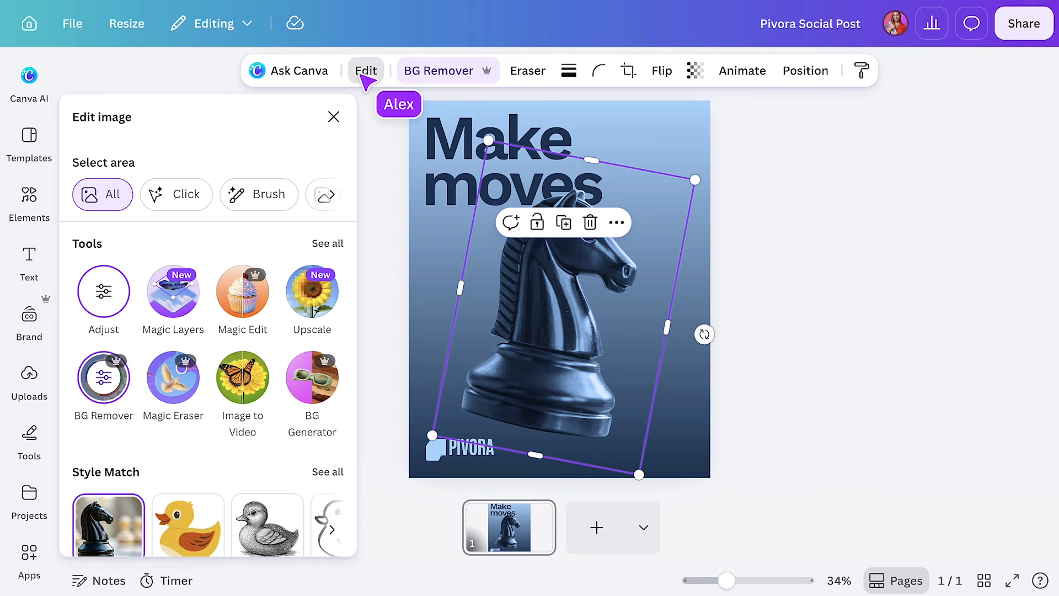
scroll(272, 461, down, 9)
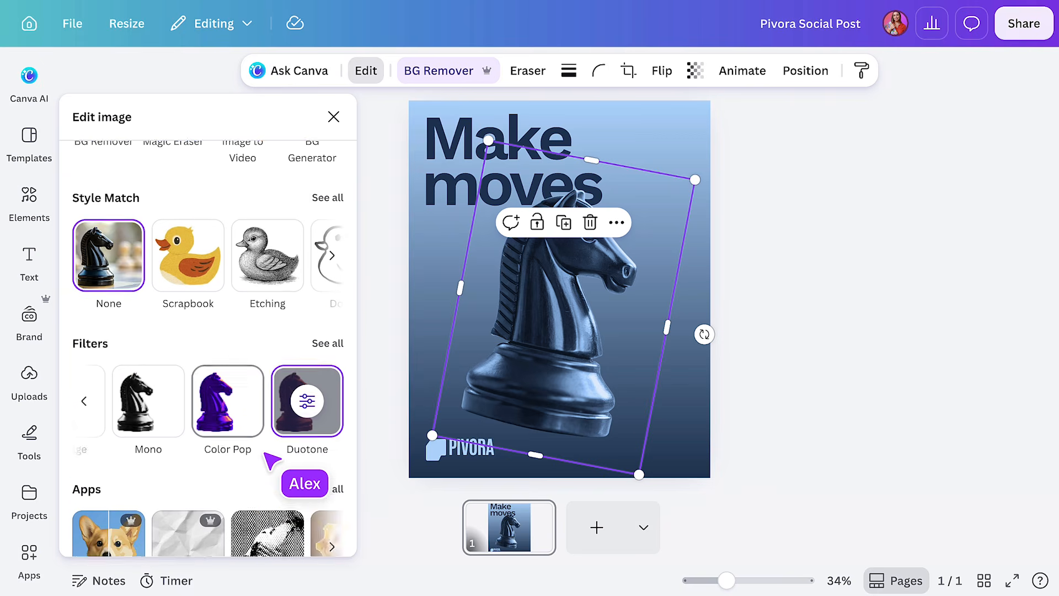
click(333, 369)
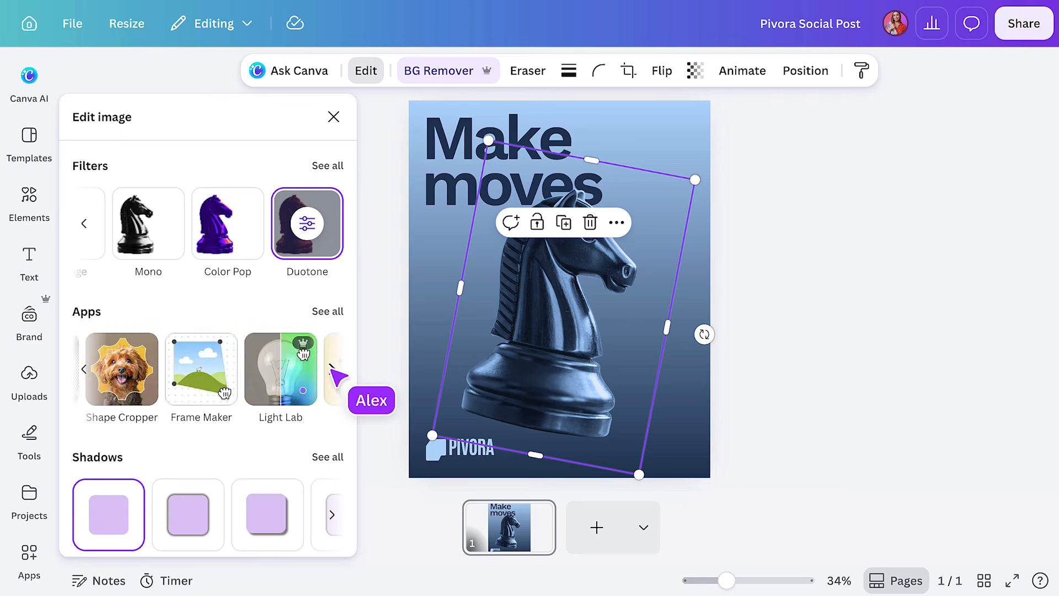
click(332, 370)
click(332, 369)
click(332, 370)
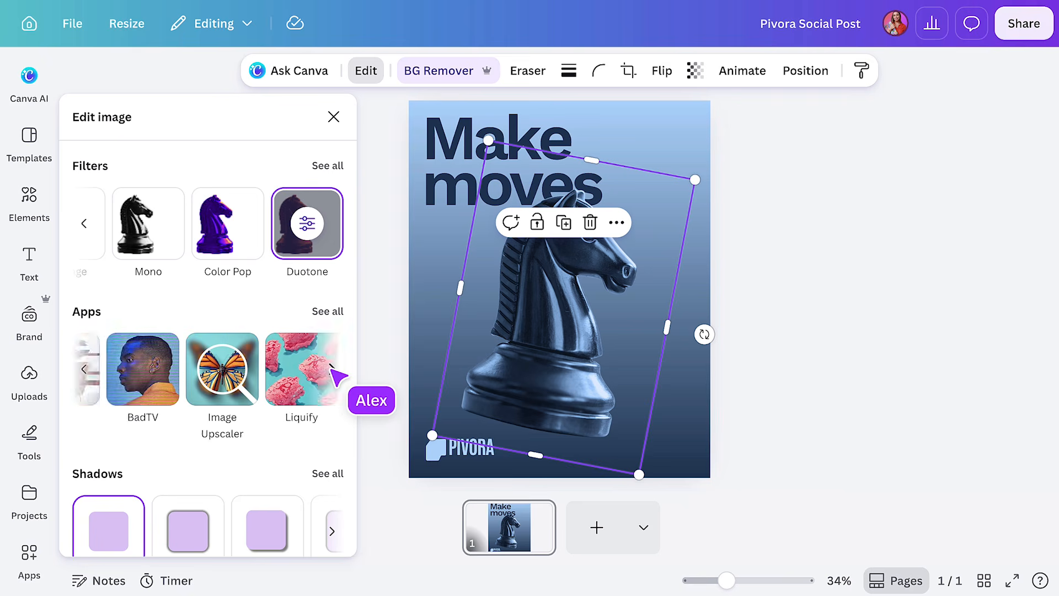
click(130, 377)
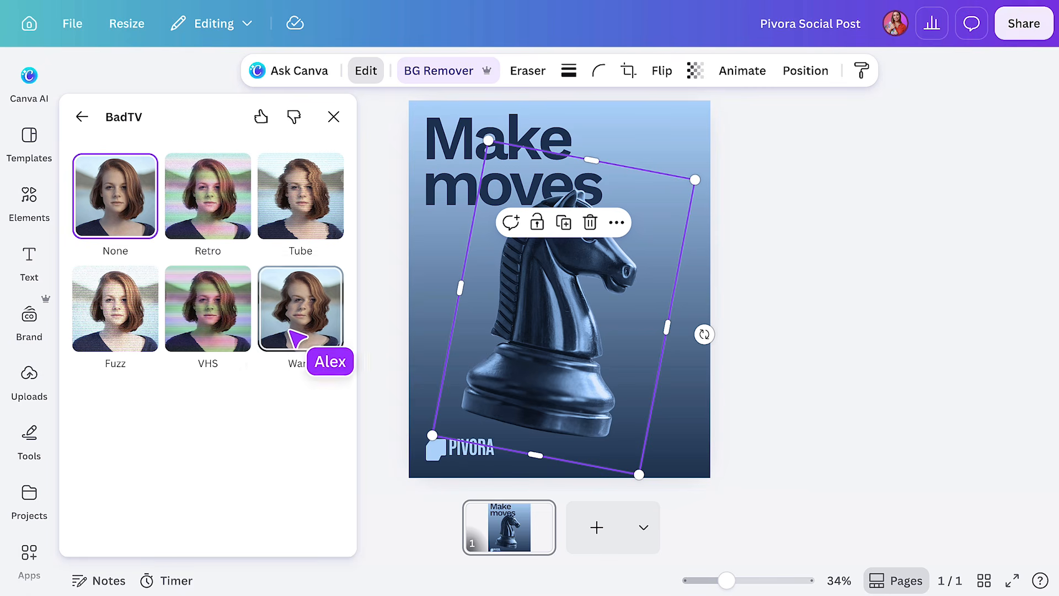
click(298, 345)
Step: Set the Warp effect to thick distort 0.62, fine distort 0.3 and position 0.44, and save it to the knight image
drag(296, 393, 165, 393)
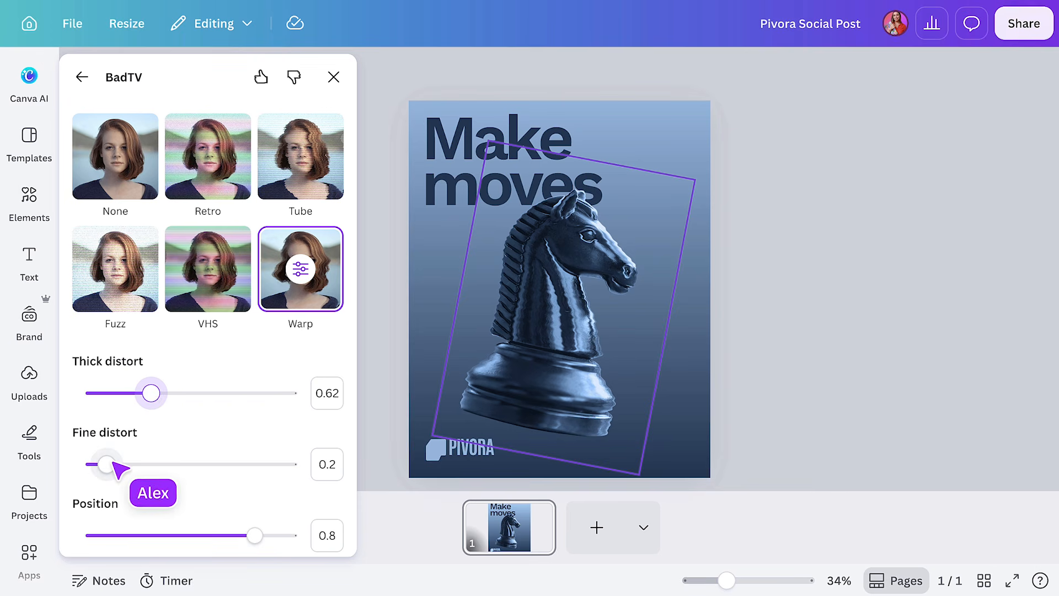
drag(254, 535, 180, 535)
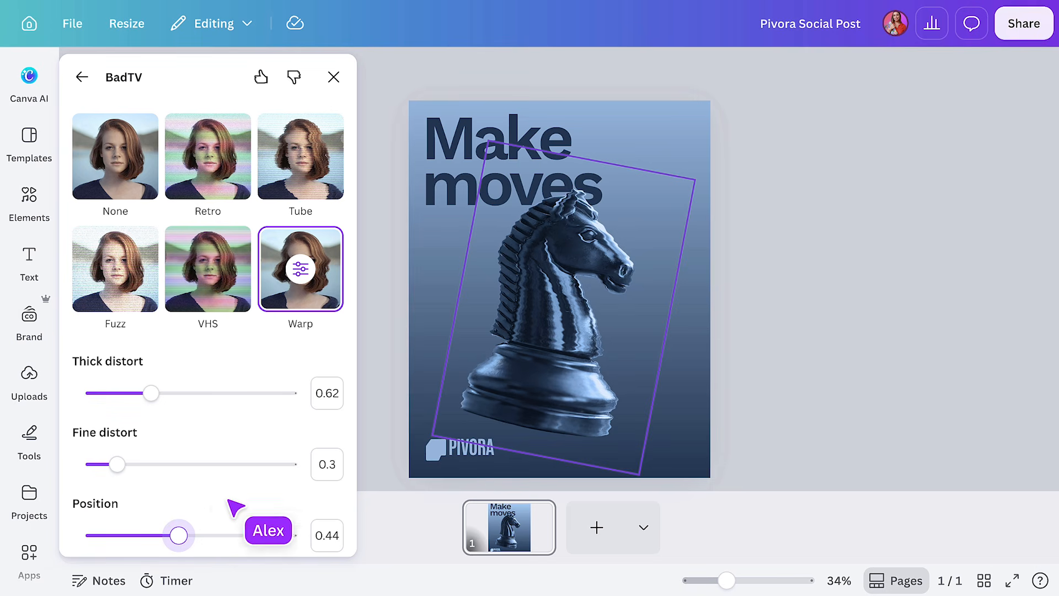
scroll(243, 505, down, 5)
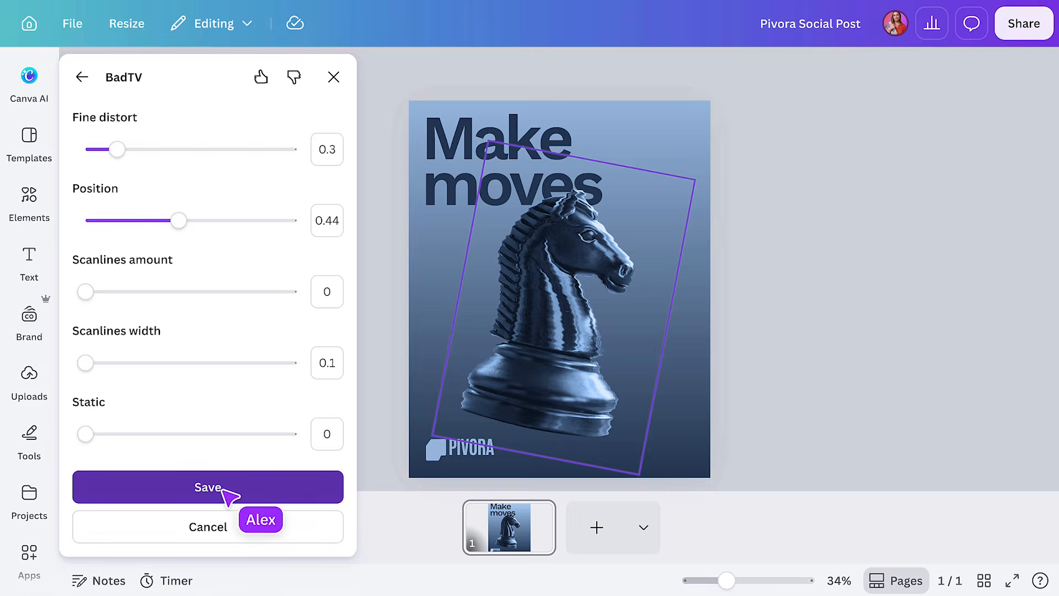
click(228, 488)
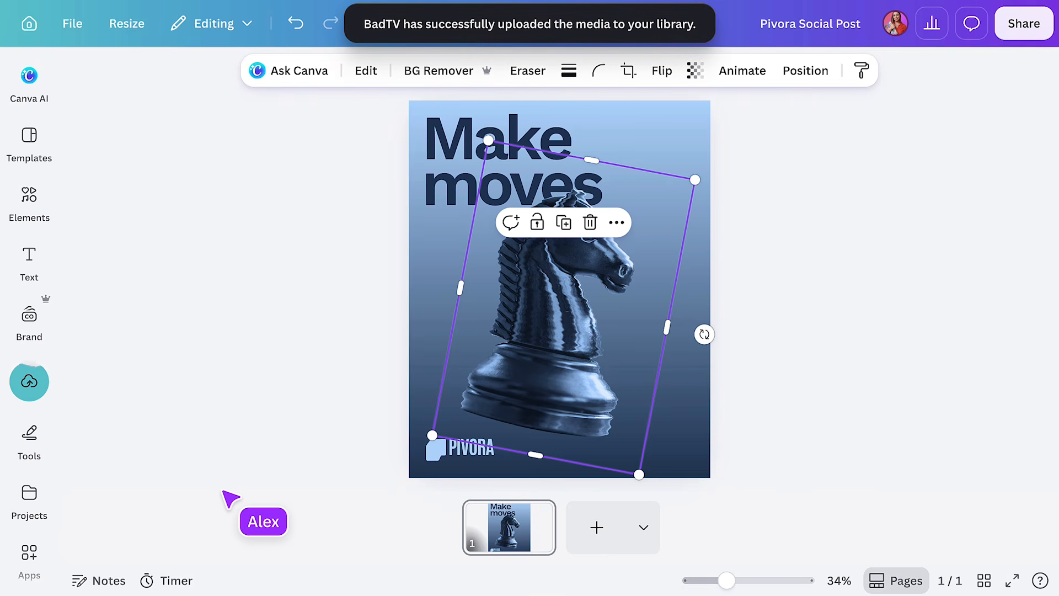
click(739, 332)
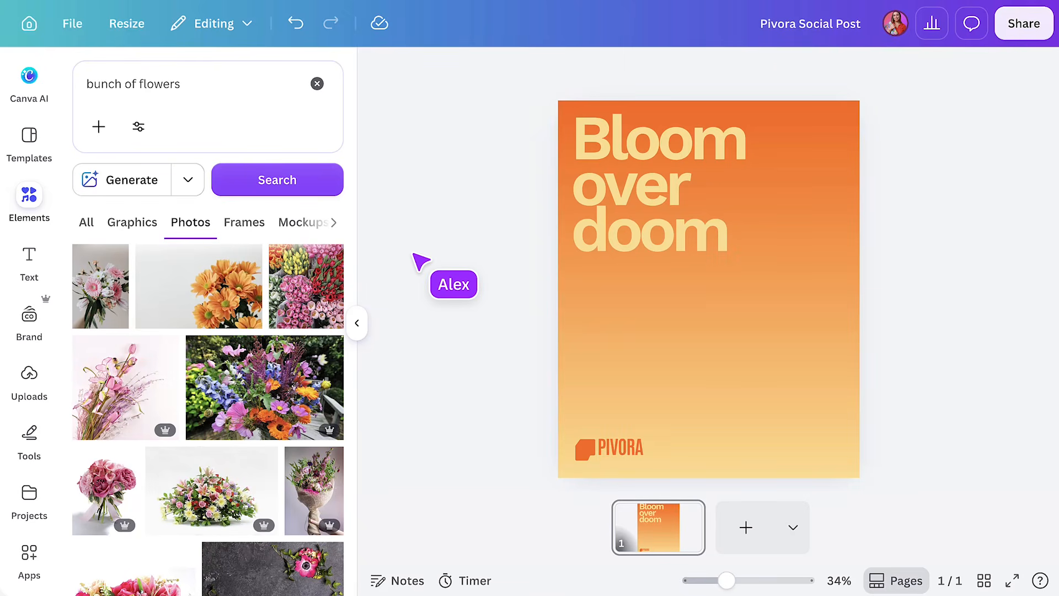
Step: Add the orange flowers photo from the search results to the "Bloom over doom" poster and remove its background
click(208, 284)
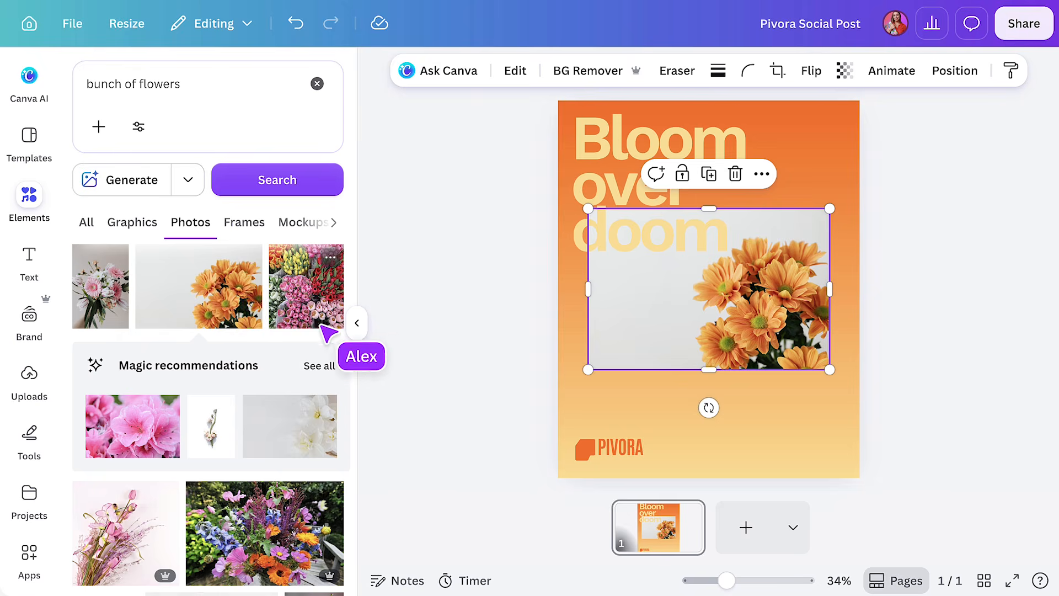
click(354, 323)
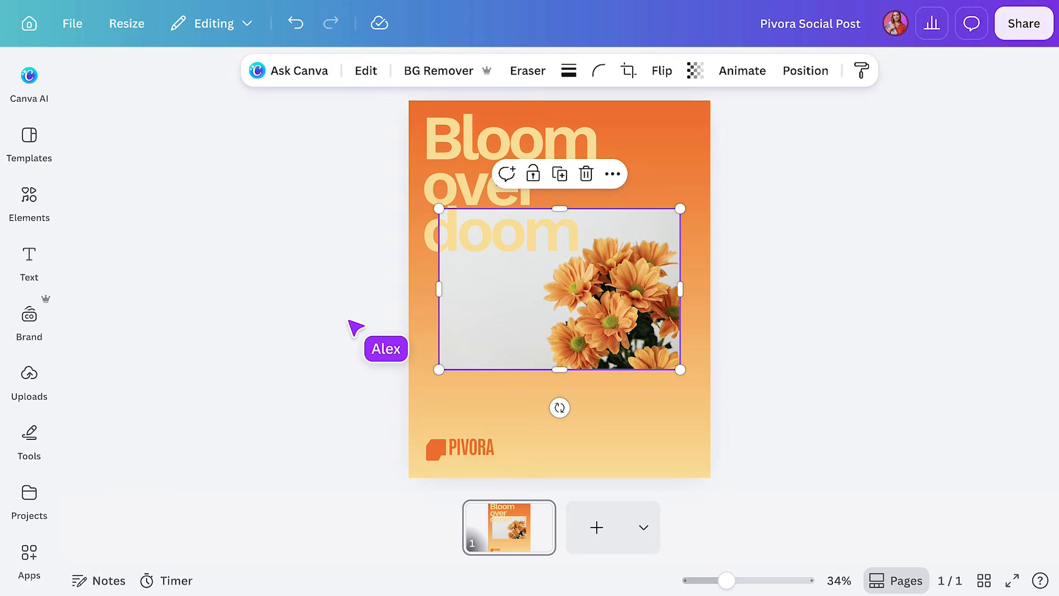
click(433, 70)
Step: Apply the Cherry duotone filter to the orange flowers image
click(365, 71)
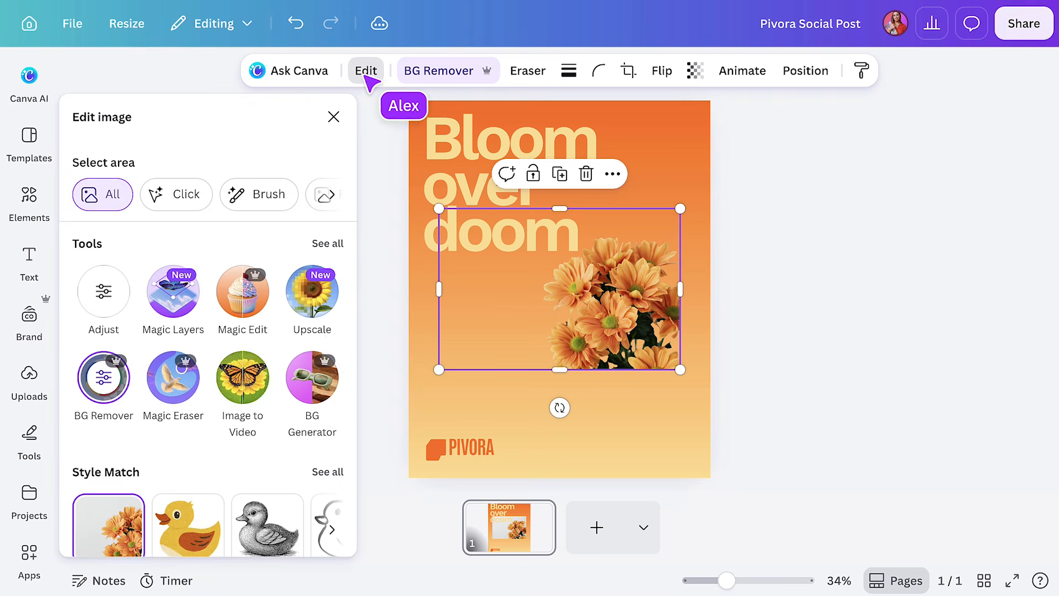
scroll(249, 469, down, 3)
scroll(249, 441, down, 3)
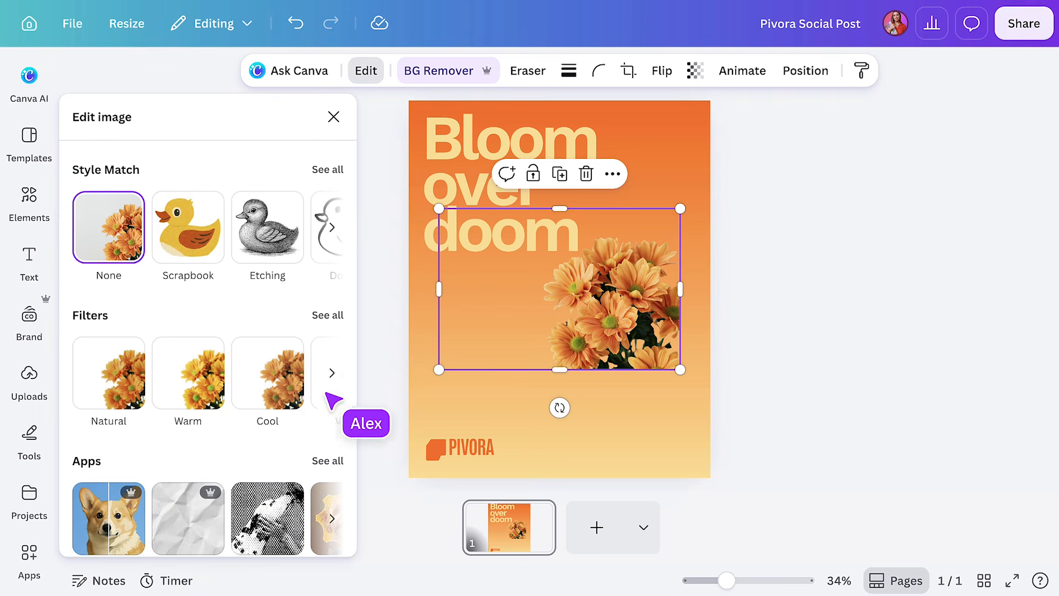
click(332, 374)
click(332, 376)
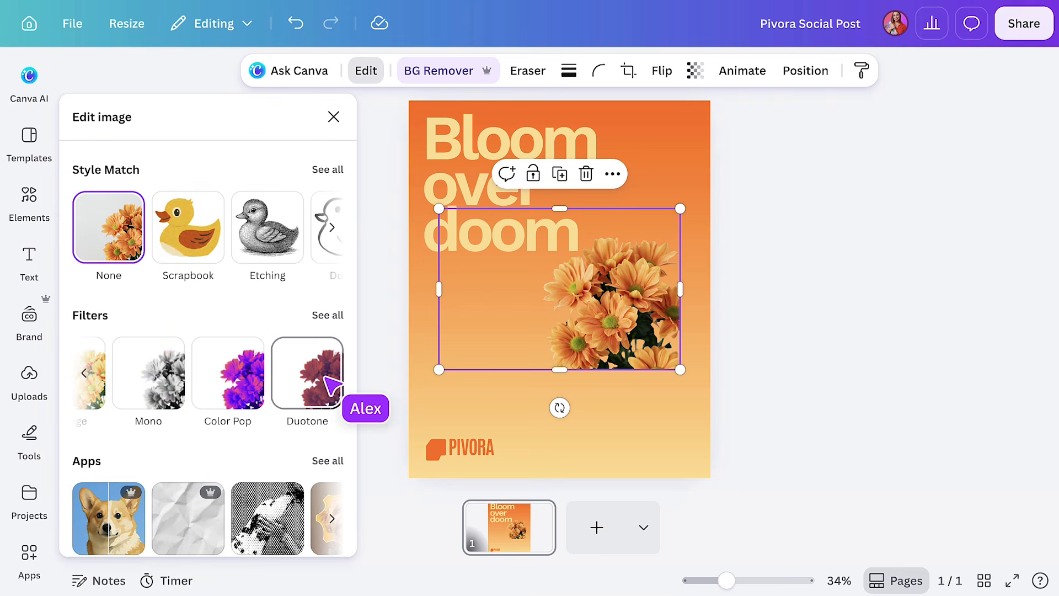
click(313, 373)
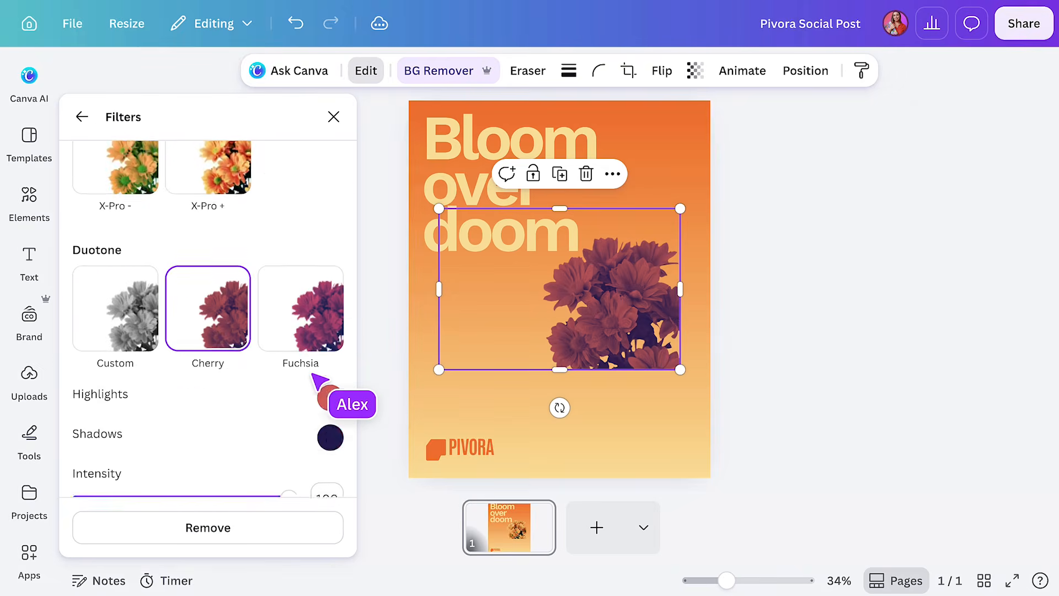
Step: Recolour the flowers' duotone with highlights #FED685 and shadows #FF6408, sampled from the poster's pale yellow and orange gradient
click(335, 304)
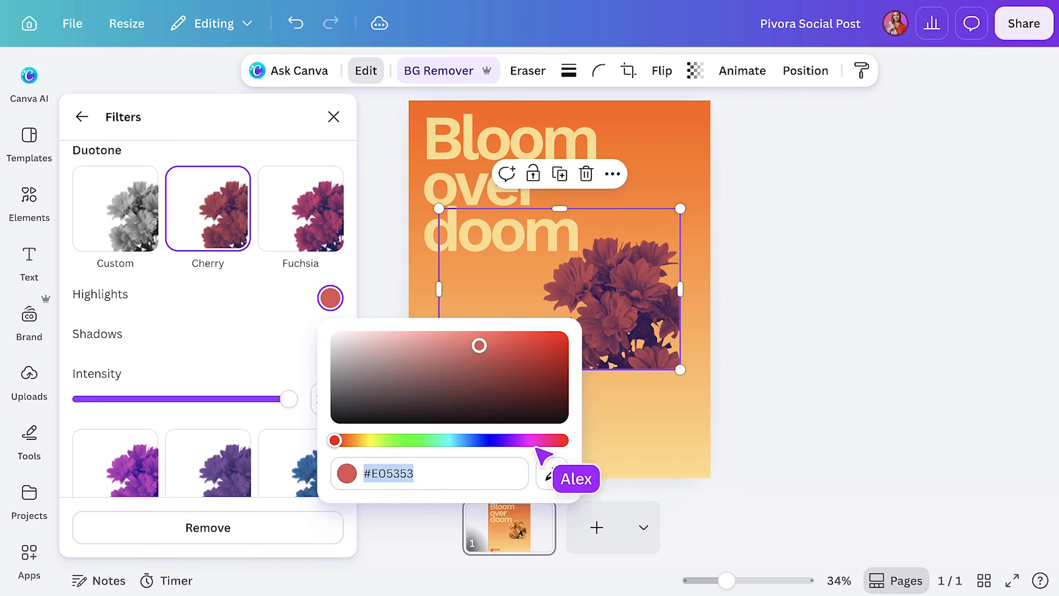
click(705, 466)
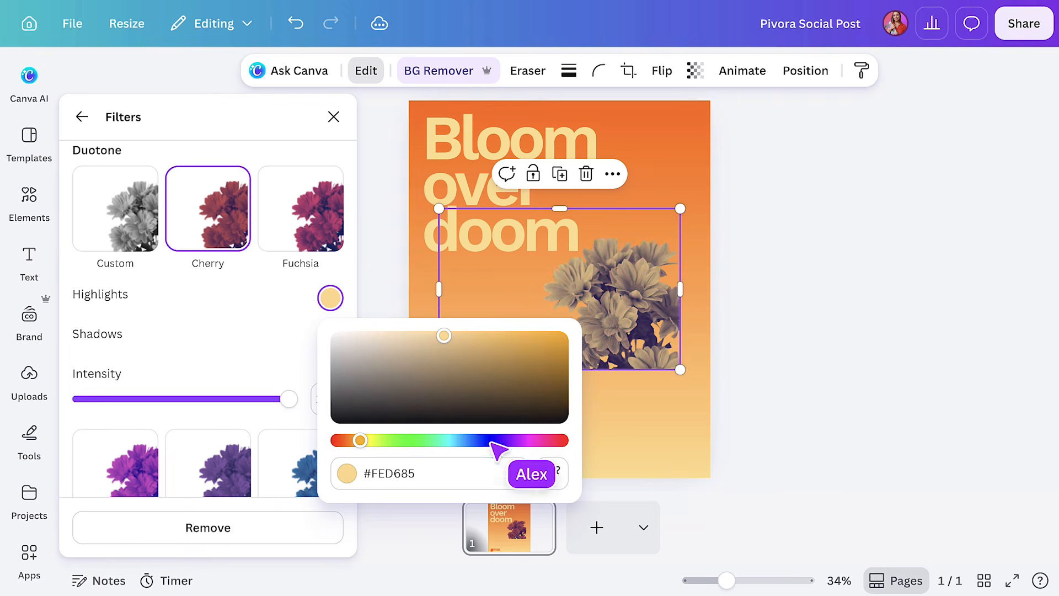
click(302, 359)
click(331, 337)
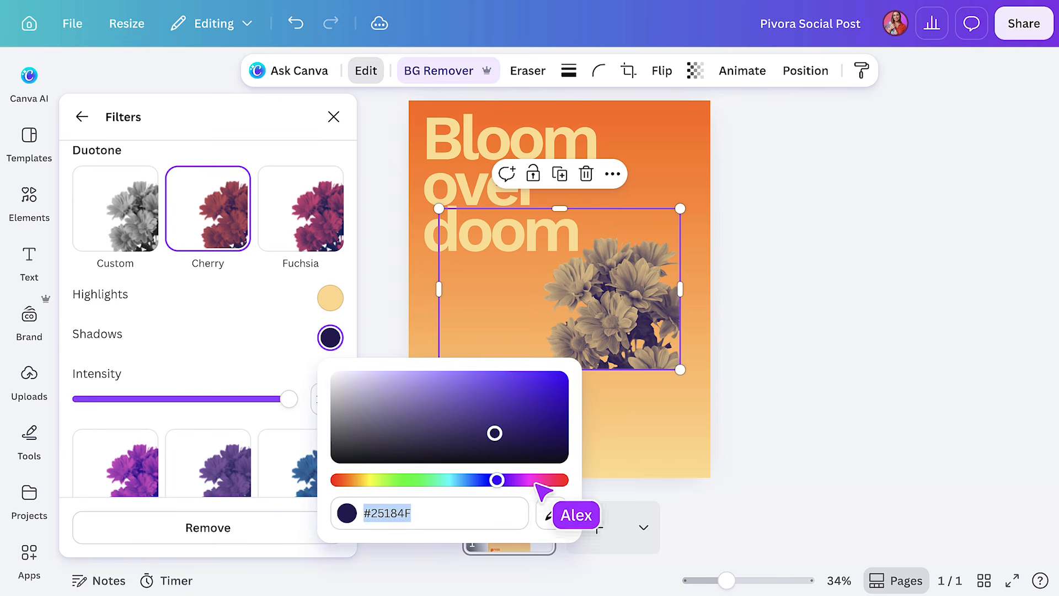
click(552, 513)
click(698, 111)
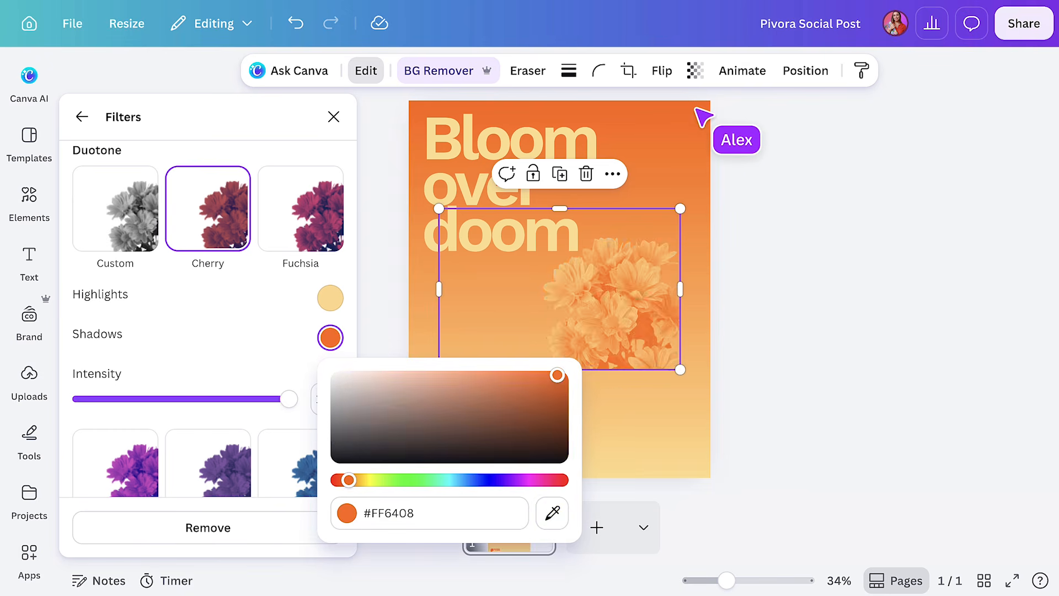
click(287, 333)
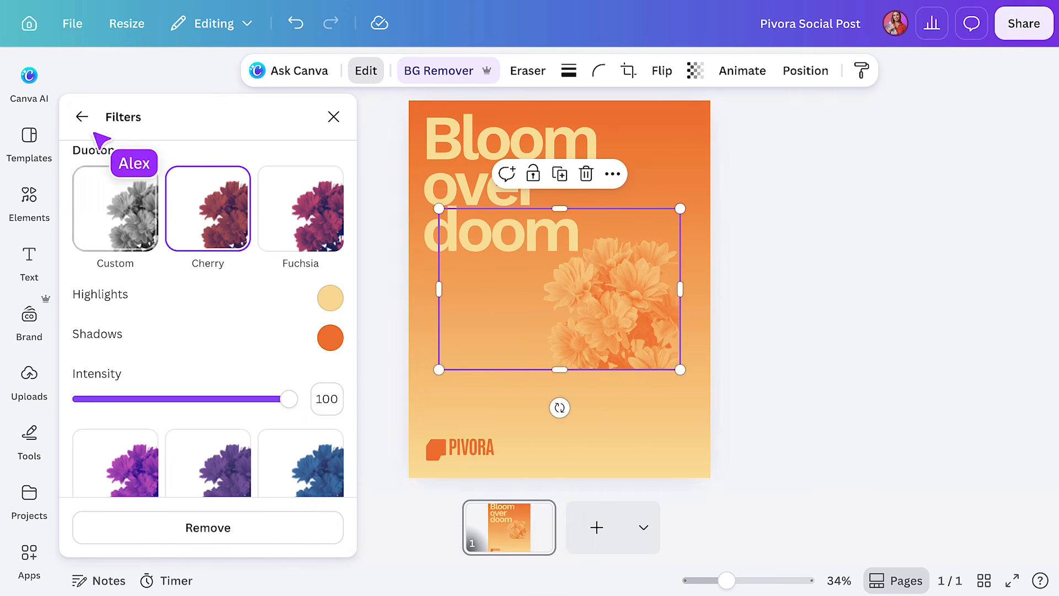
Step: Adjust the flowers image to brightness -3, contrast 73, whites 14 and blacks 52
click(80, 116)
scroll(157, 271, up, 3)
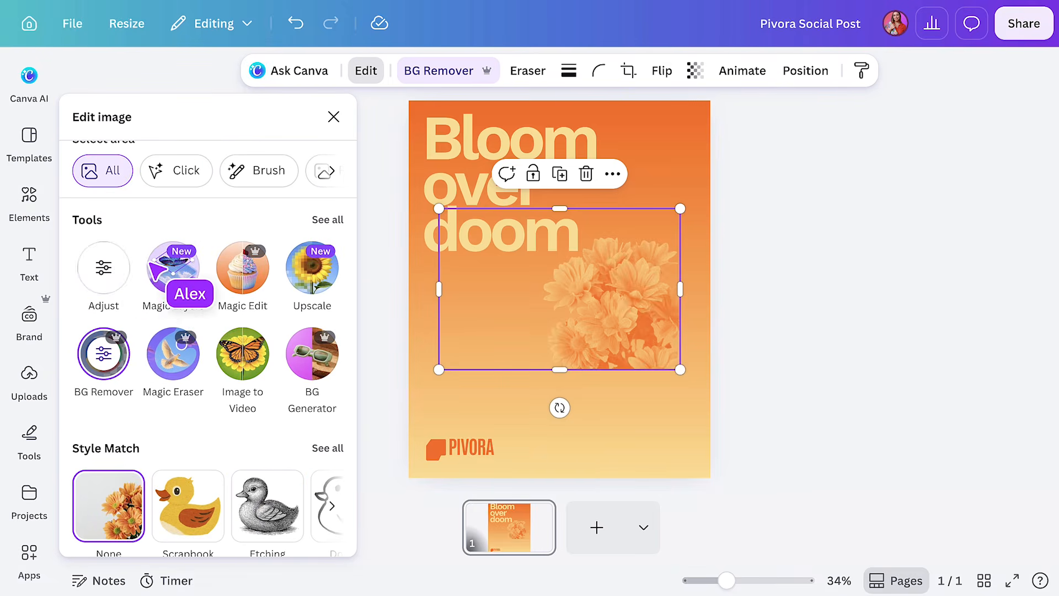
click(118, 272)
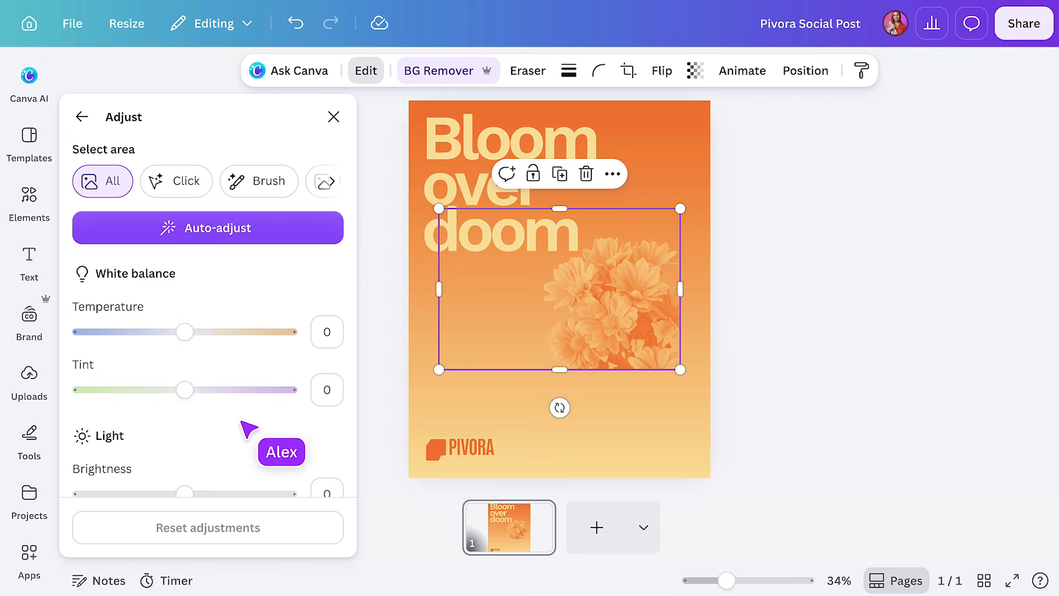
scroll(246, 428, down, 4)
scroll(242, 422, down, 2)
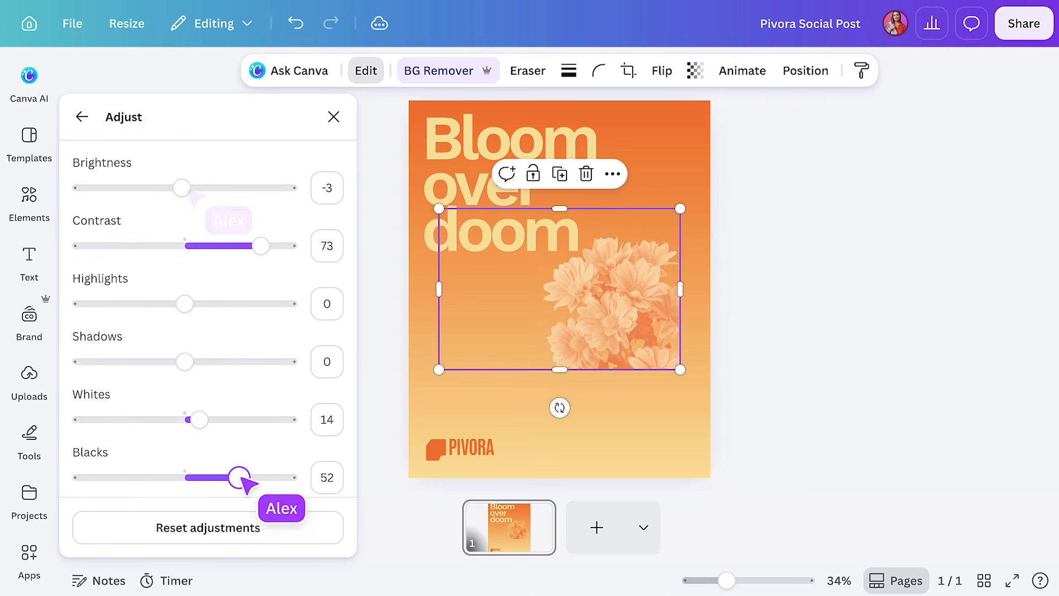
click(334, 117)
Step: Enlarge the flowers image and reposition it so the blooms fill the poster's lower-right area and run off the page edge
drag(570, 295, 662, 407)
drag(540, 318, 257, 147)
drag(686, 372, 700, 374)
Step: Apply the Speckled mist texture to the flowers with Overlay blending and opacity 0.3, and save it to the image
click(366, 70)
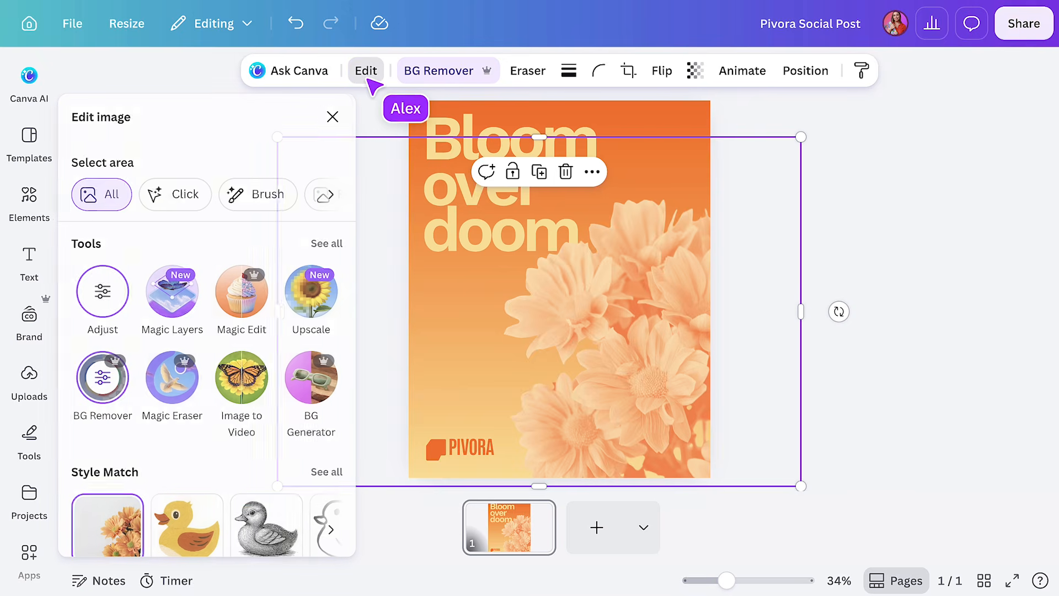
scroll(271, 486, down, 10)
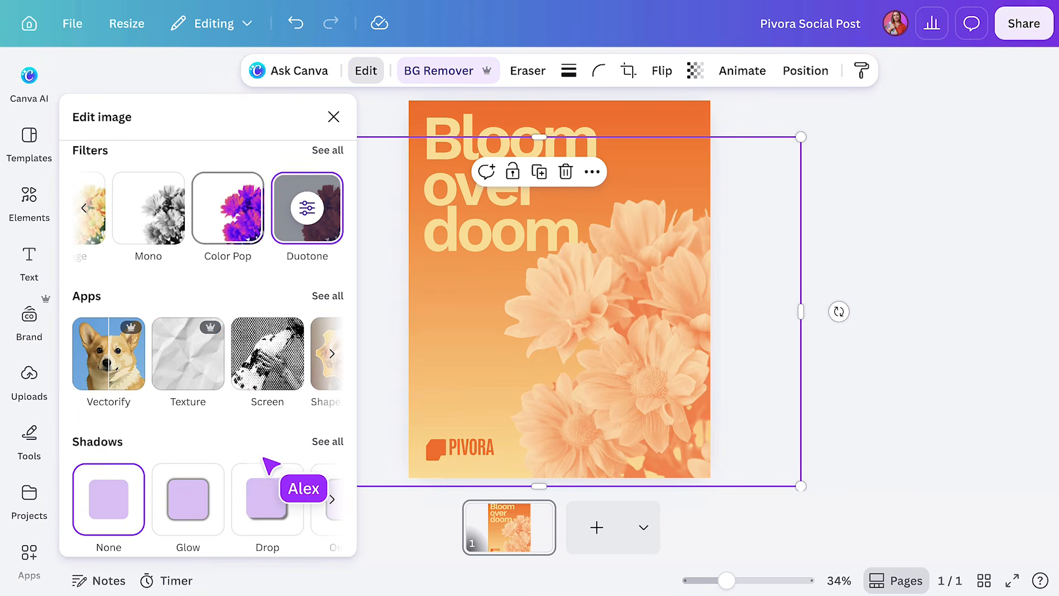
click(188, 353)
click(224, 416)
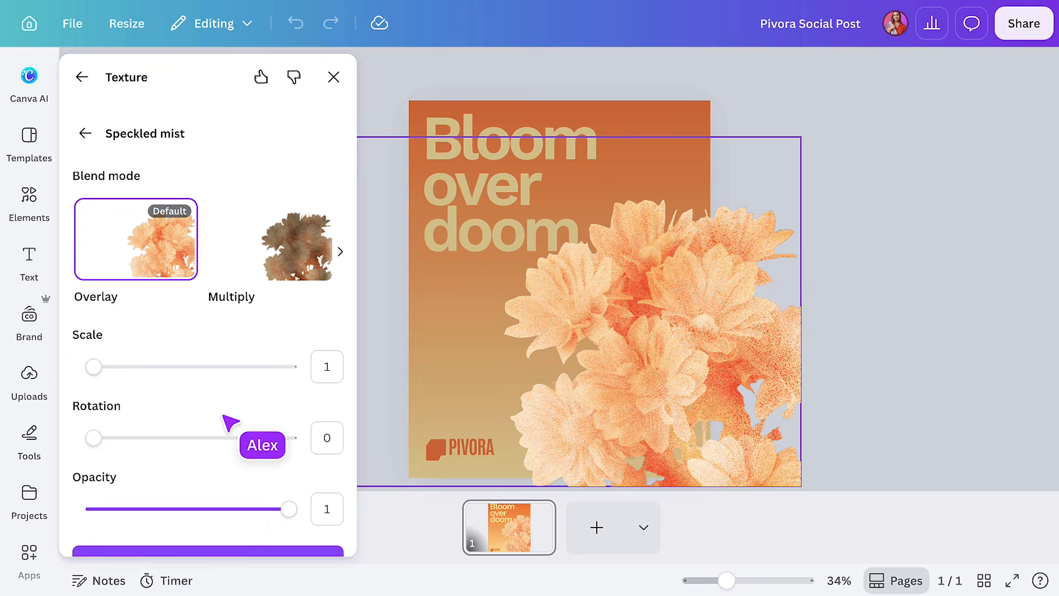
drag(288, 512, 151, 508)
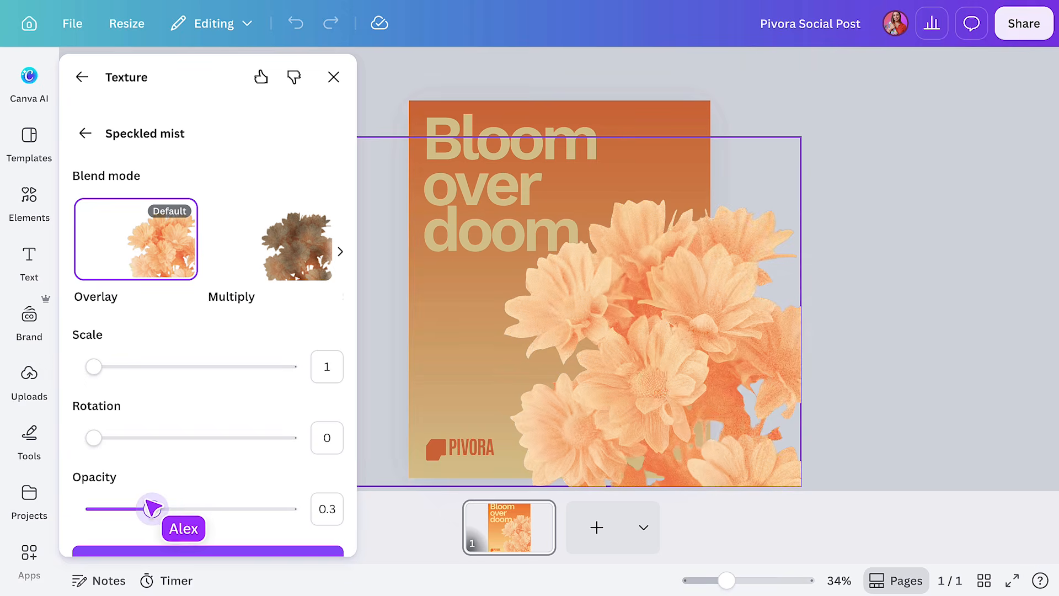
scroll(151, 508, down, 2)
click(239, 488)
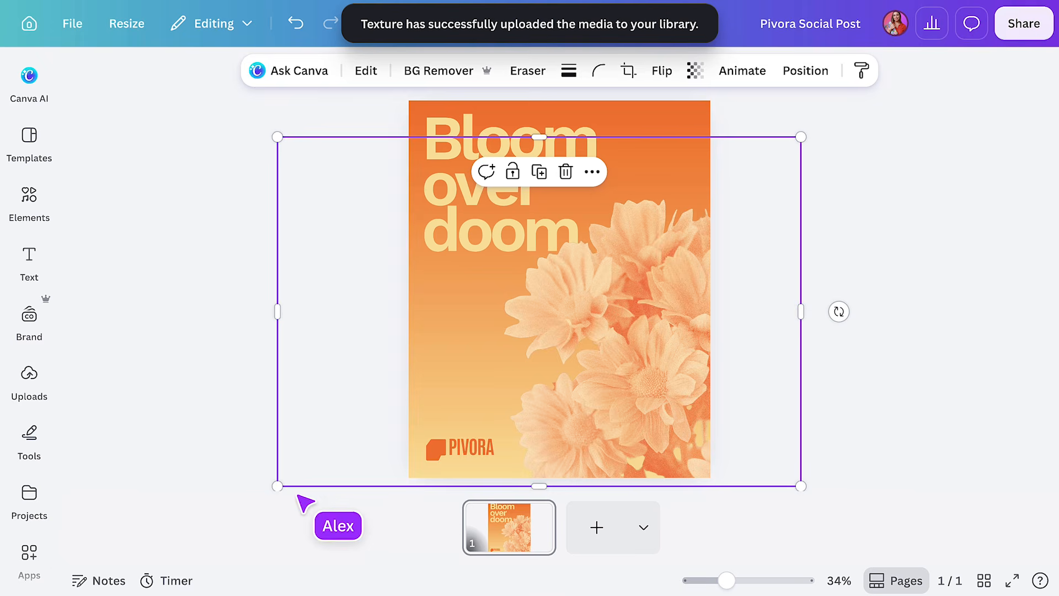
click(851, 373)
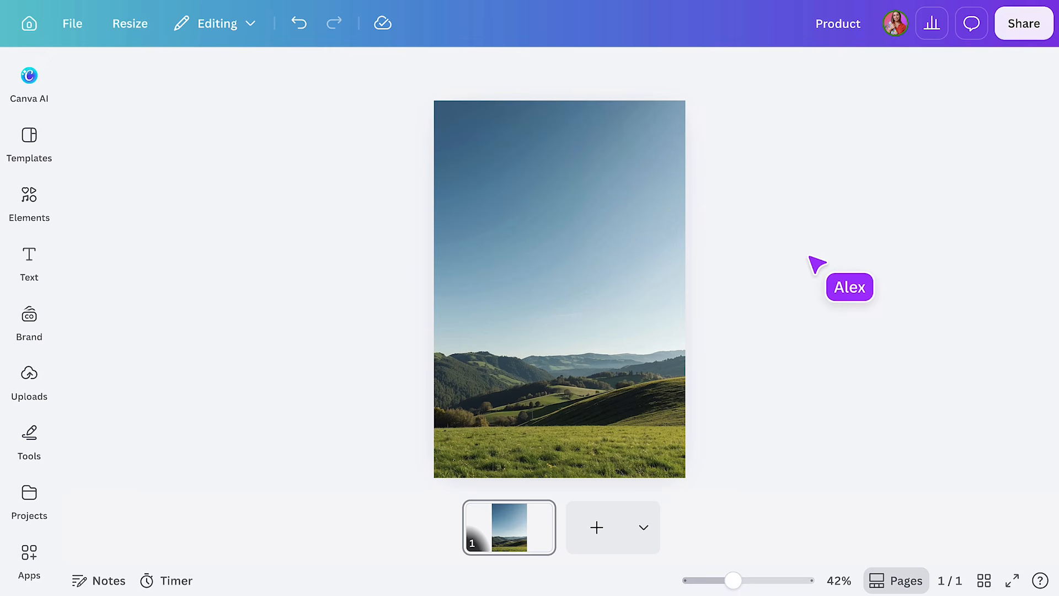
Step: Blur the whole landscape photo in the Product design at intensity 45
click(585, 255)
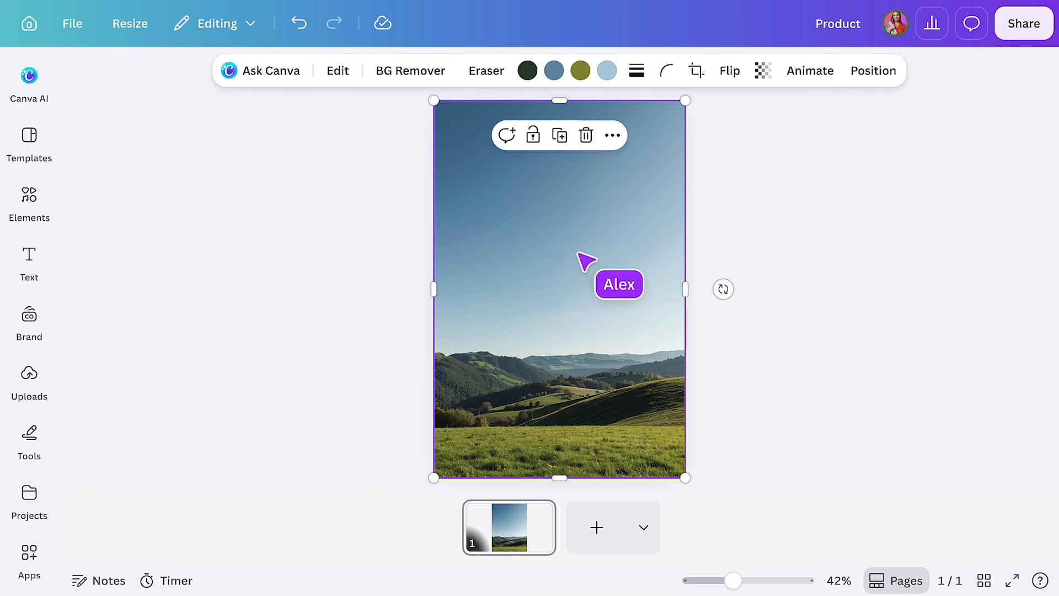
click(337, 72)
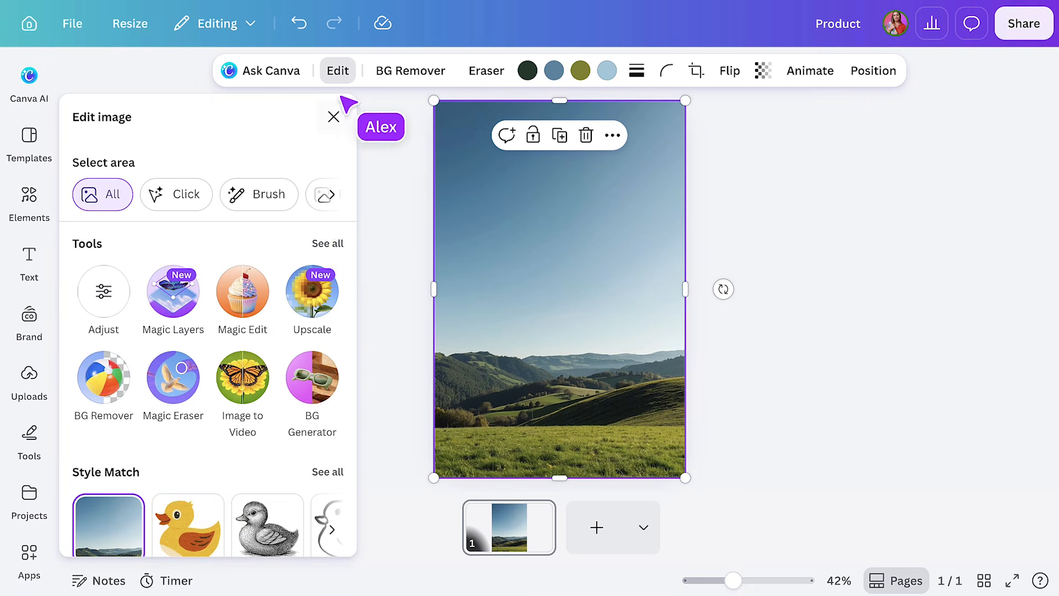
click(333, 243)
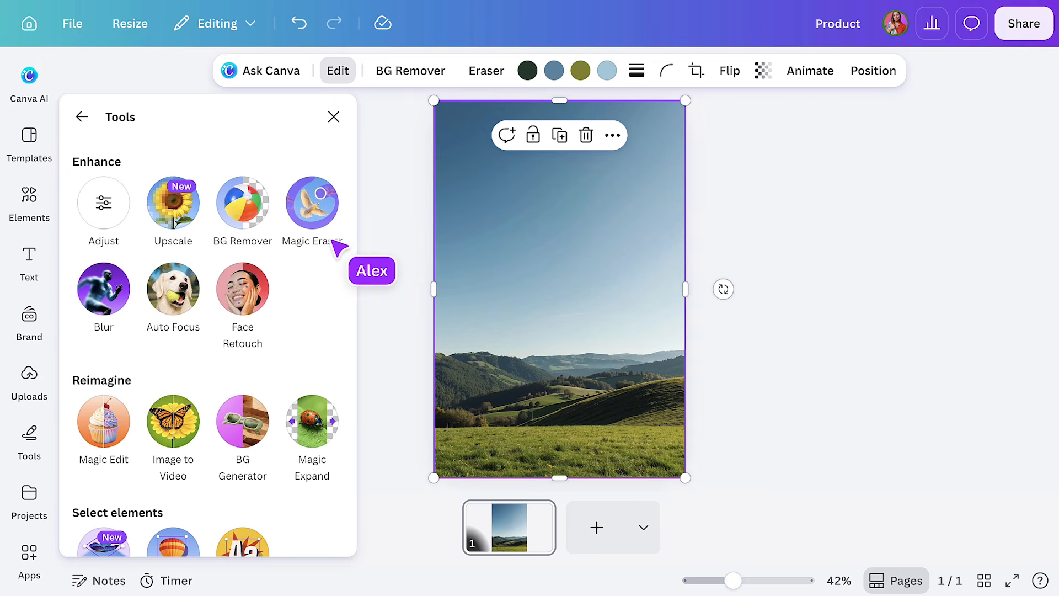
click(102, 288)
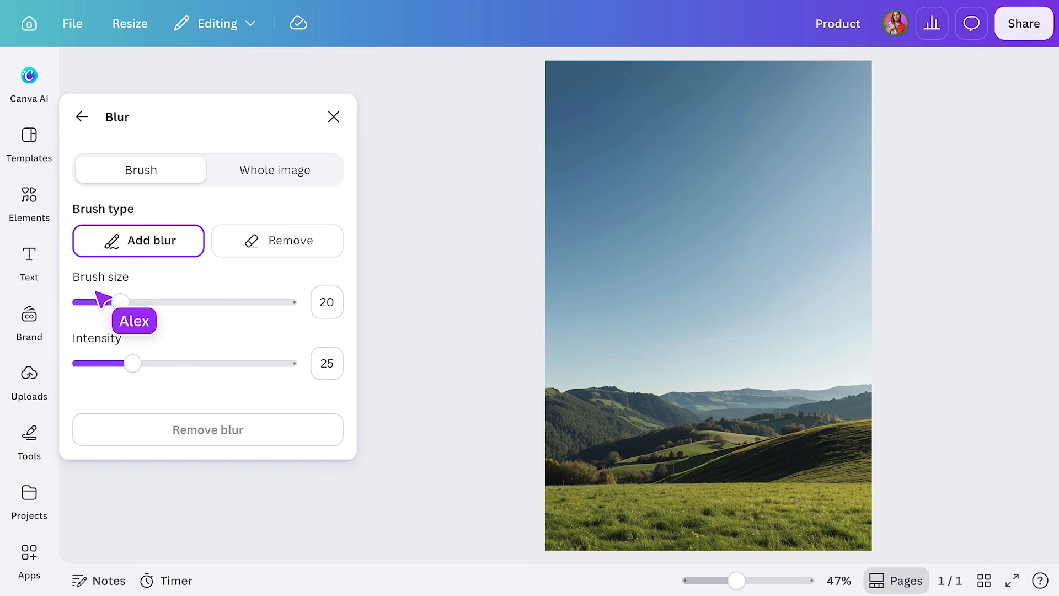
click(276, 171)
drag(84, 243, 151, 247)
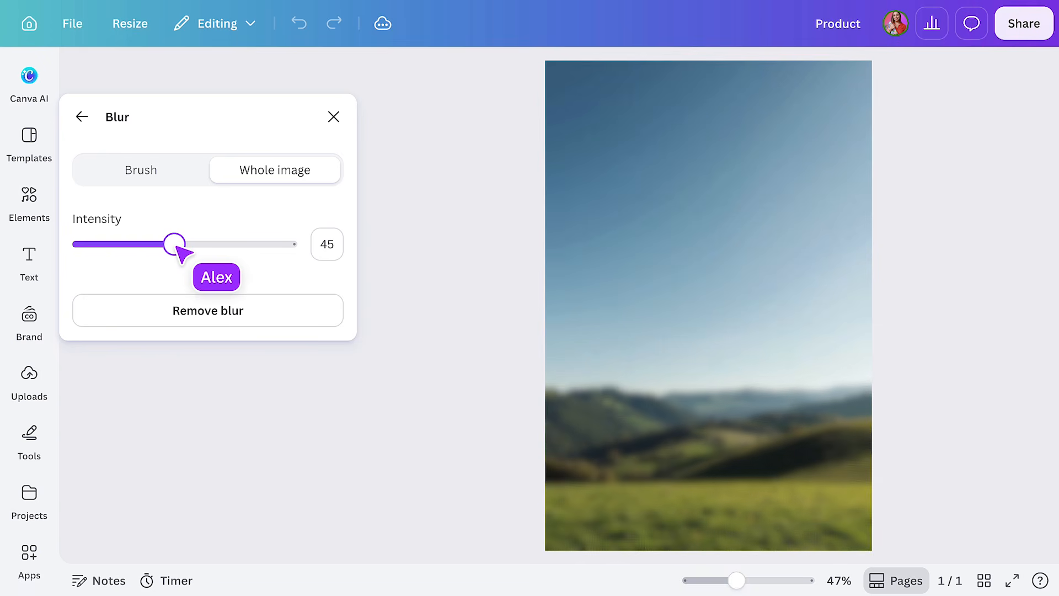
click(334, 116)
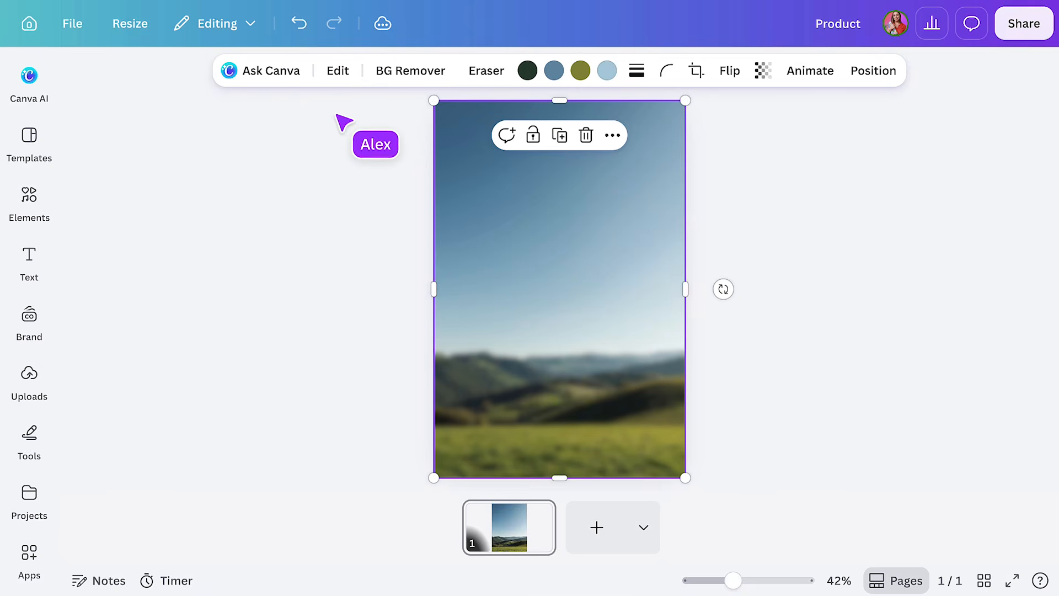
click(787, 274)
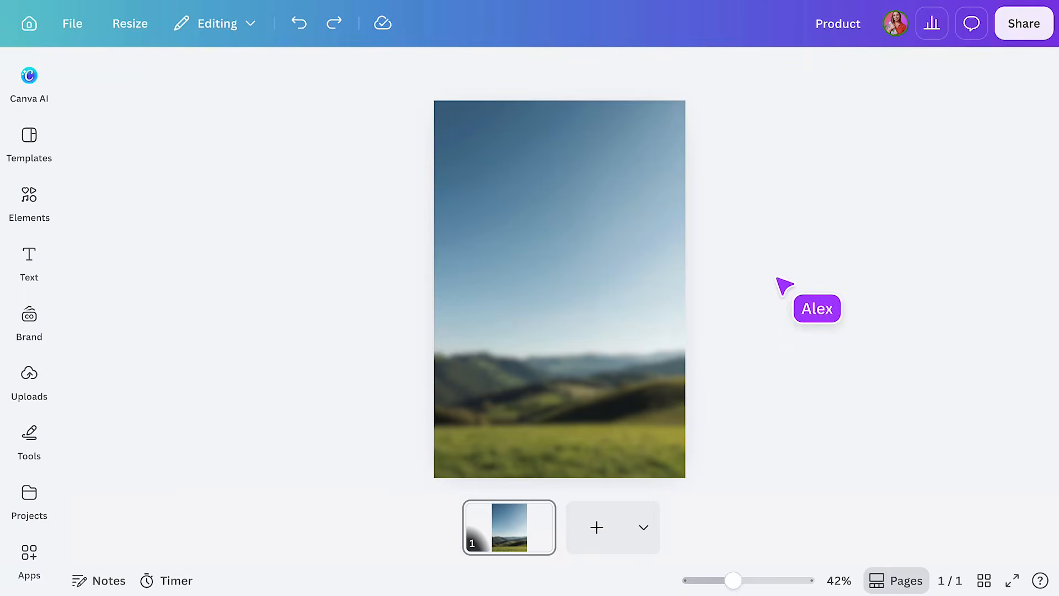
Step: Duplicate the blurred landscape photo and remove the copy's background
click(586, 254)
key(ctrl+d)
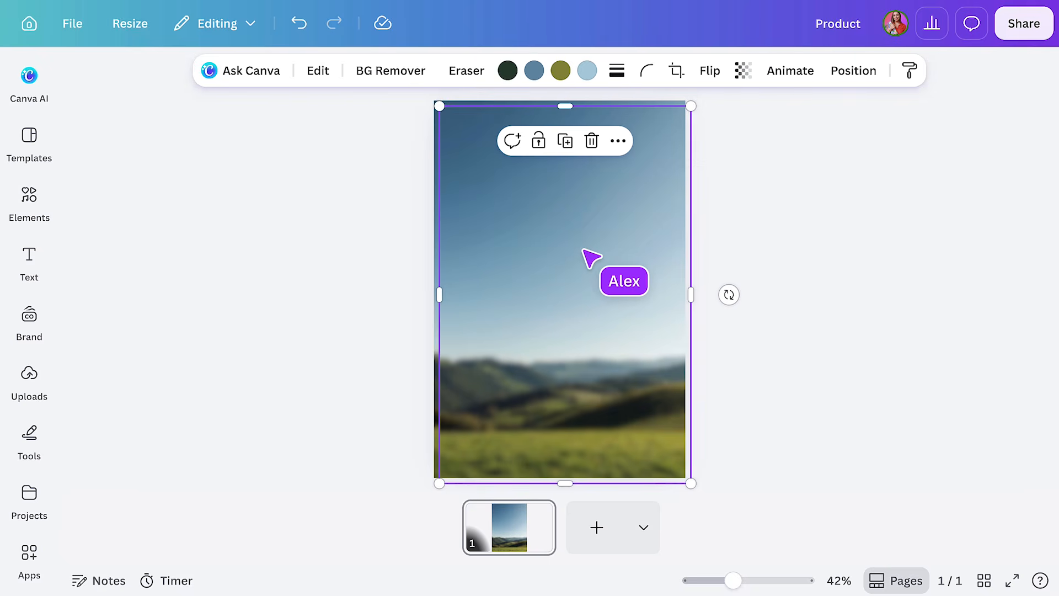
click(393, 76)
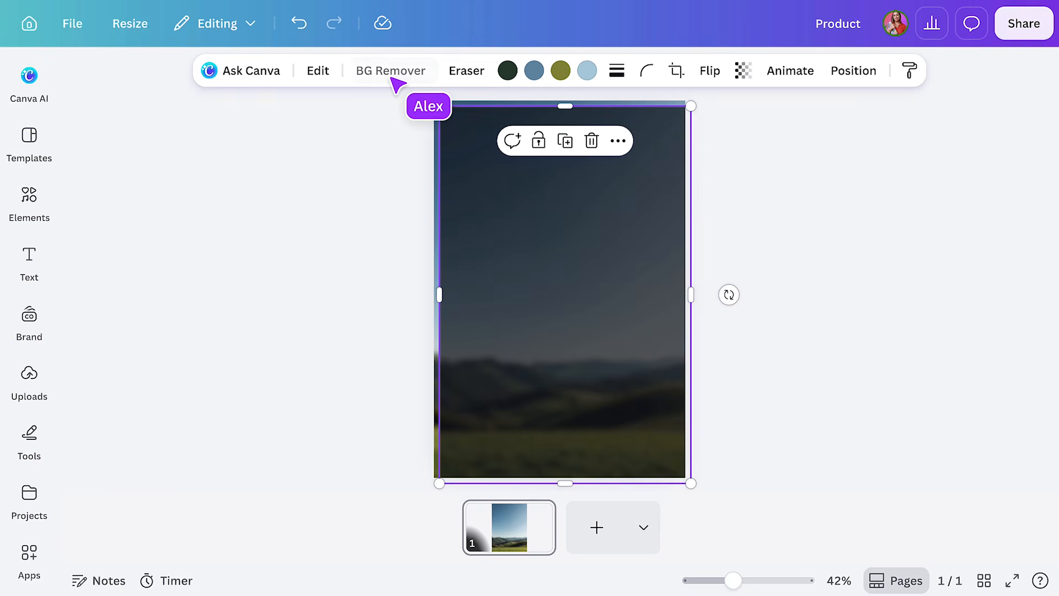
Step: Brush over the distant hills in the landscape cutout with Magic Eraser at brush size 40 and erase them
click(467, 72)
click(477, 113)
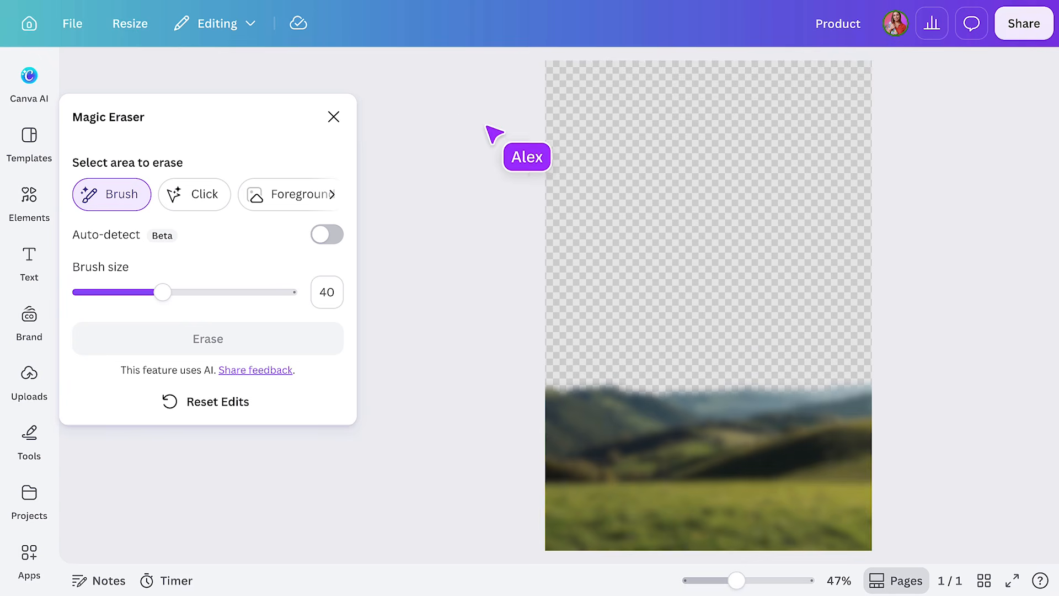
mouse_move(547, 361)
mouse_down()
mouse_move(549, 397)
mouse_move(644, 407)
mouse_move(853, 388)
mouse_move(524, 392)
mouse_move(485, 381)
mouse_up()
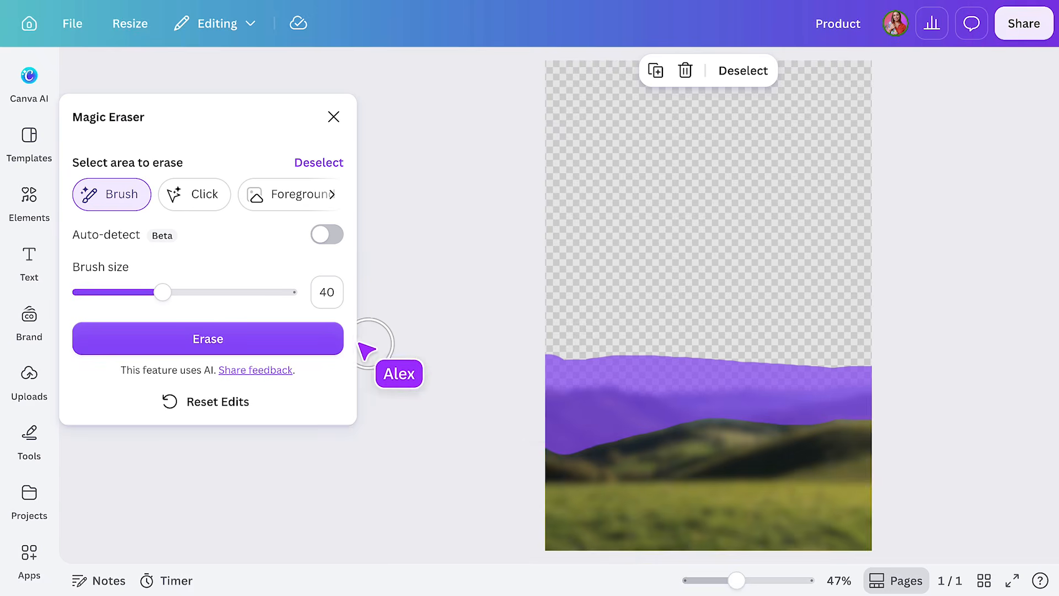
click(305, 341)
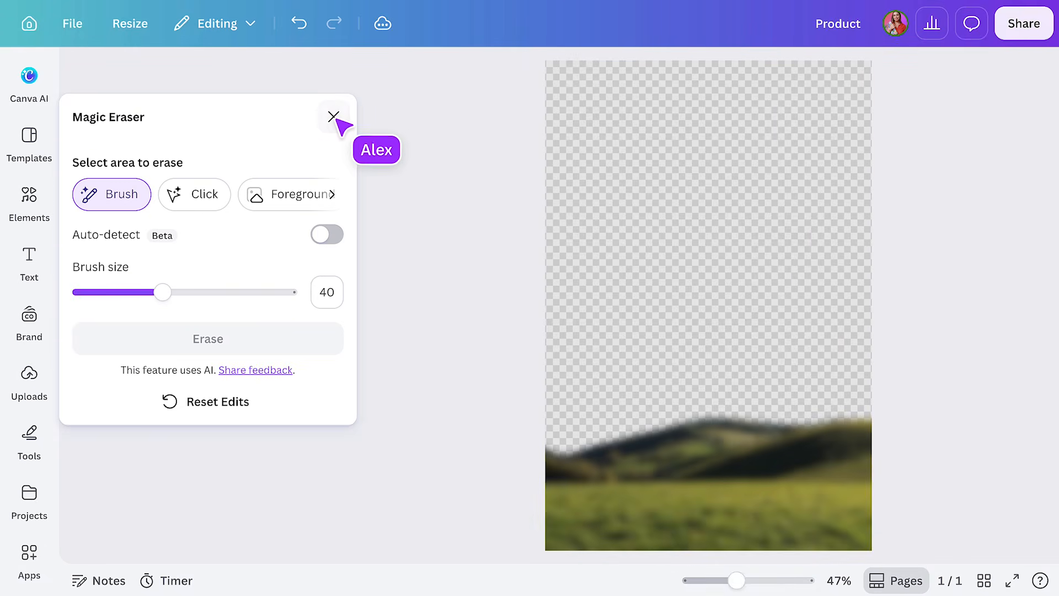
click(334, 116)
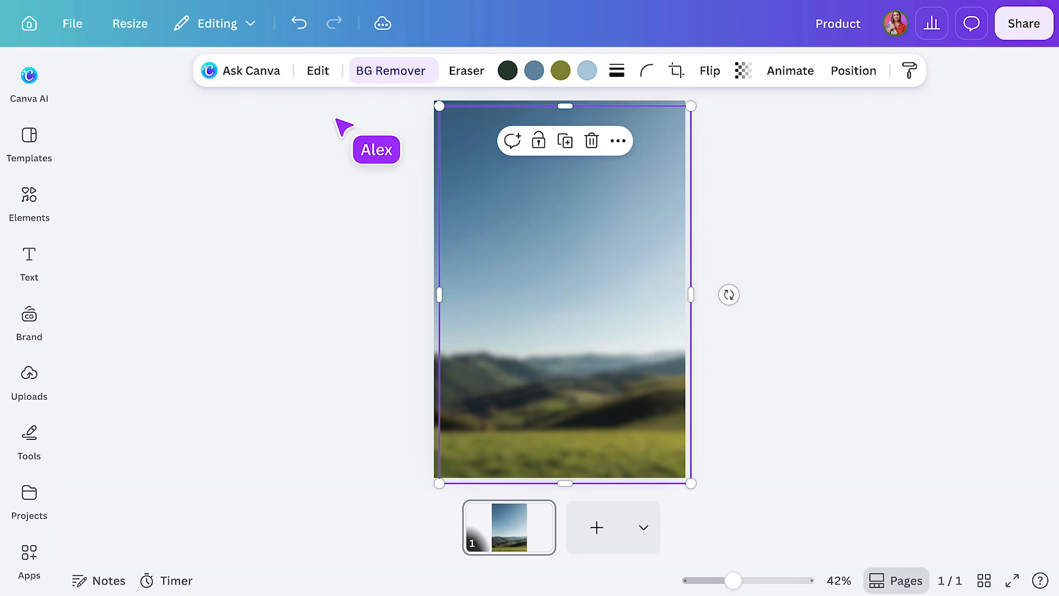
Step: Offset the foreground cutout sideways and crop the original landscape from below so that only the sky is kept
drag(485, 363, 504, 363)
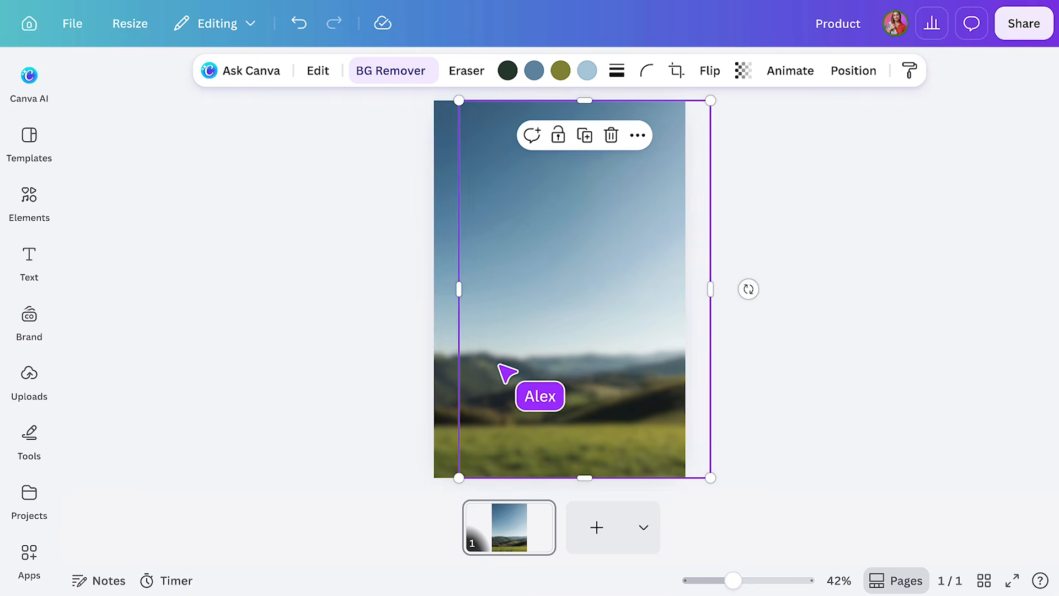
click(450, 353)
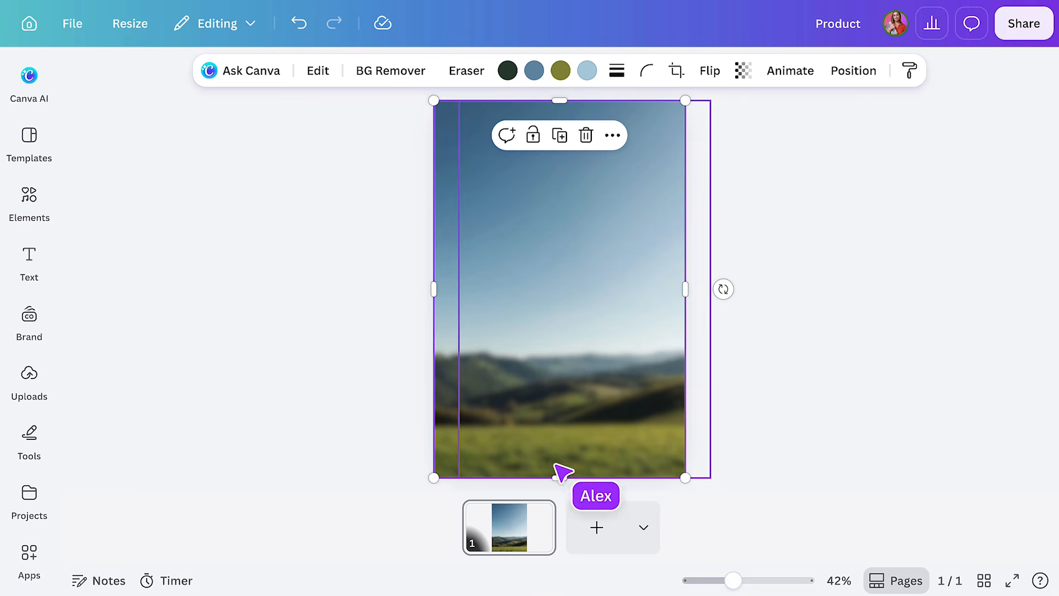
drag(556, 468, 575, 349)
Step: Crop the empty area above the hills off the foreground cutout and align it with the page's side edges
click(603, 418)
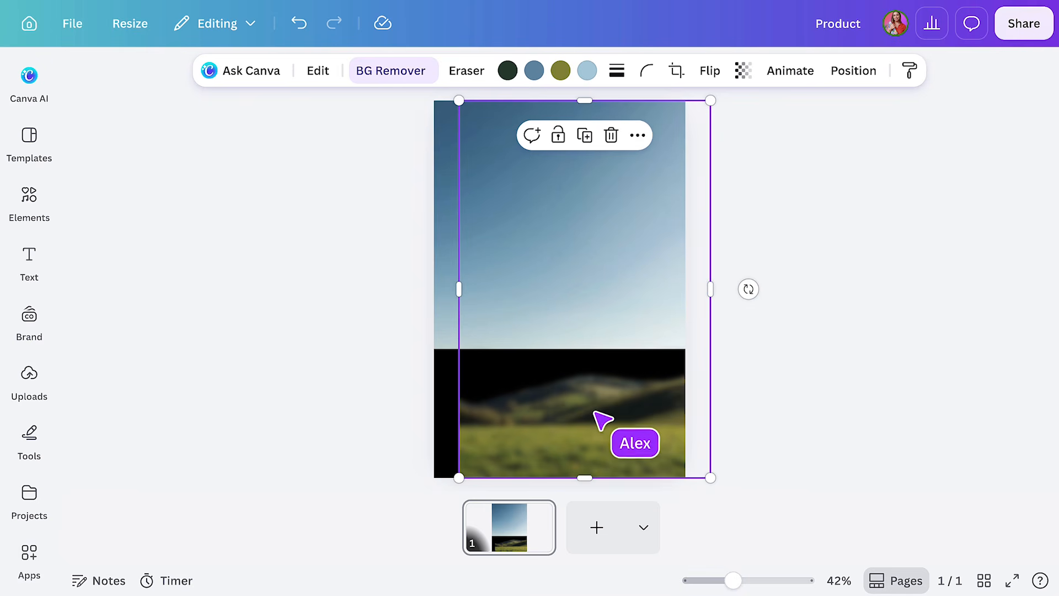
drag(586, 108, 589, 371)
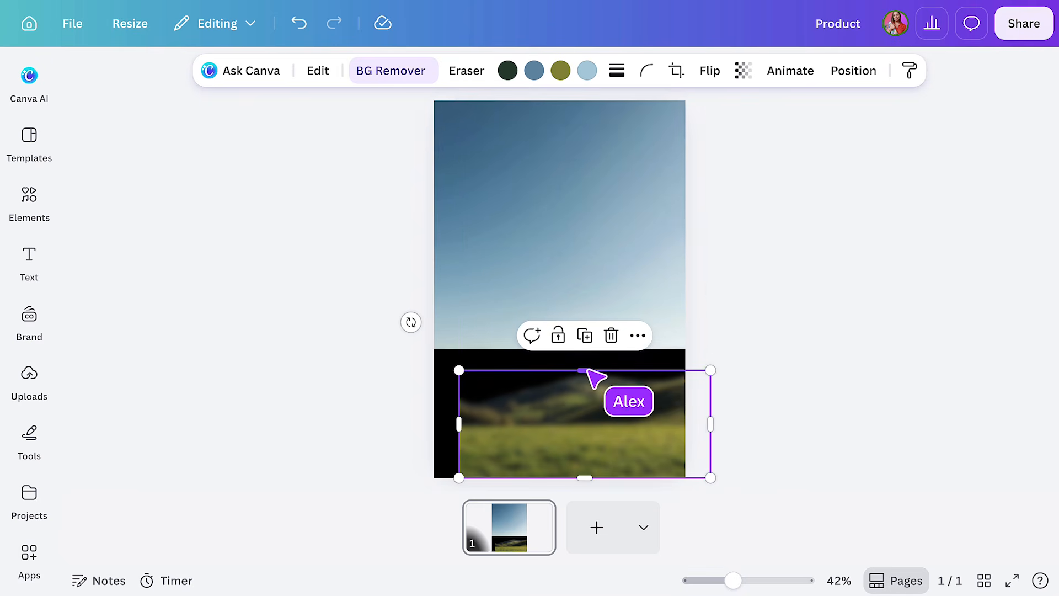
drag(625, 441, 601, 442)
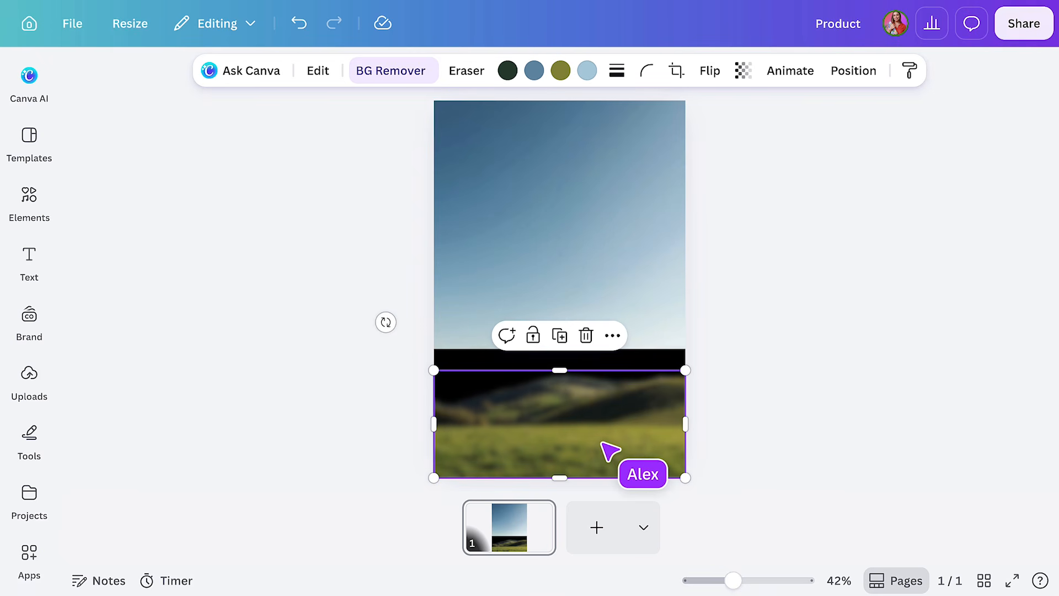
click(785, 367)
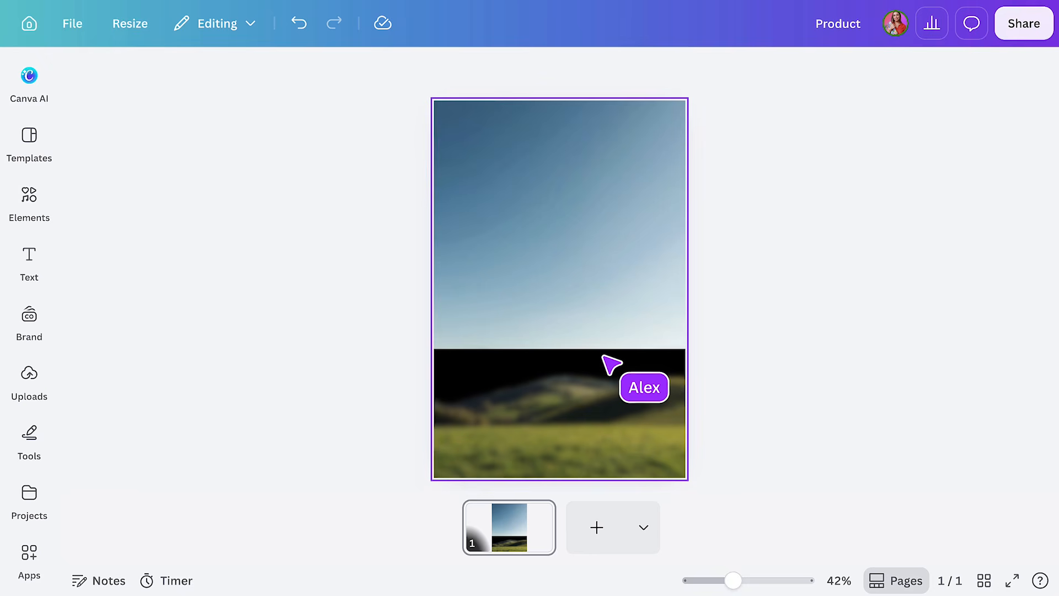
Step: Add the uploaded red chair photo to the landscape design
click(31, 385)
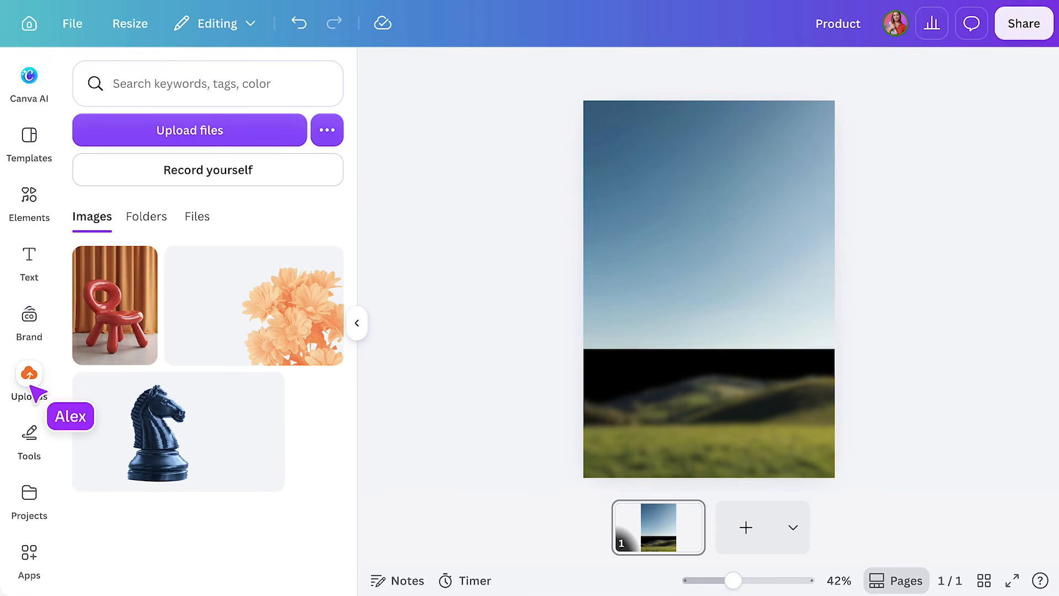
click(128, 320)
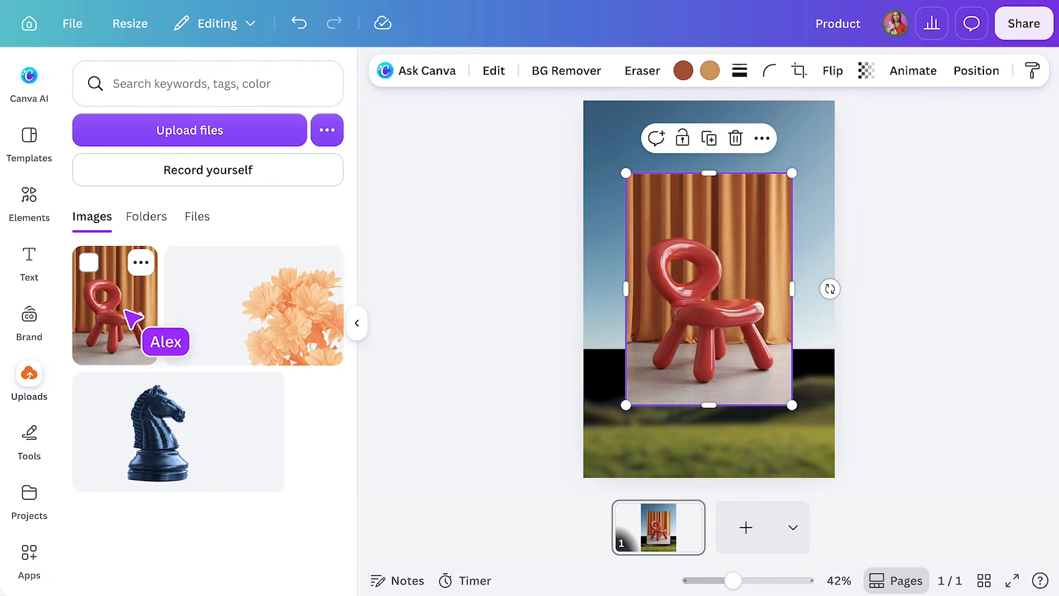
Step: Copy the foreground hills' style and apply it to the red chair photo
click(359, 324)
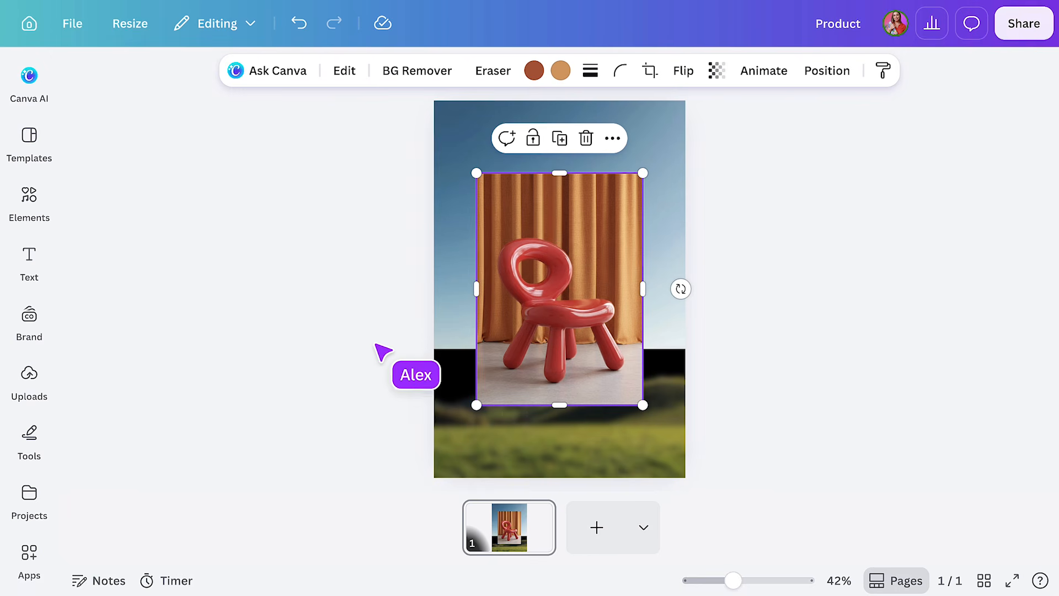
click(622, 442)
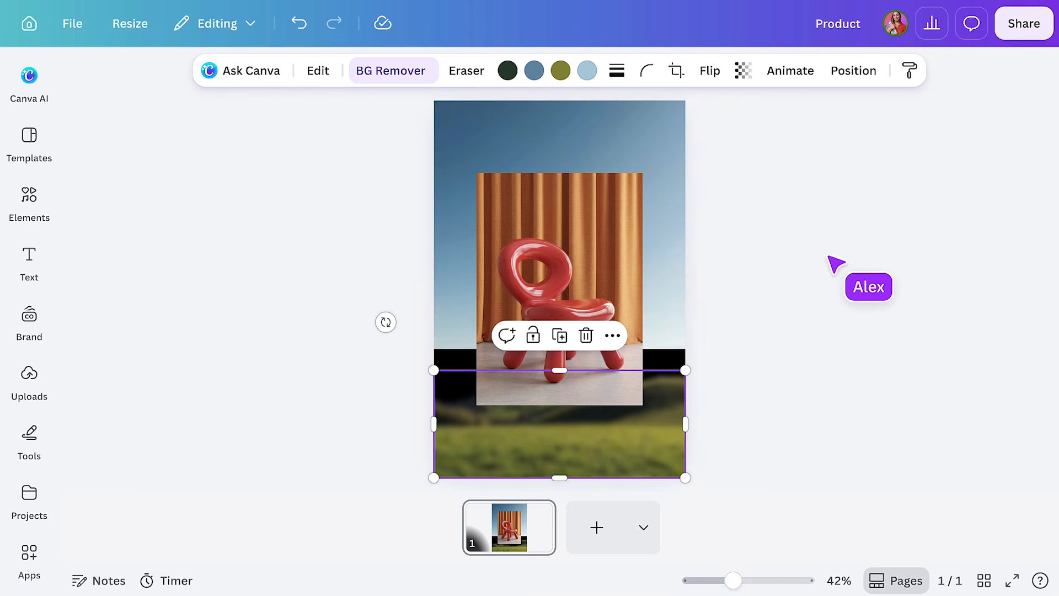
click(910, 70)
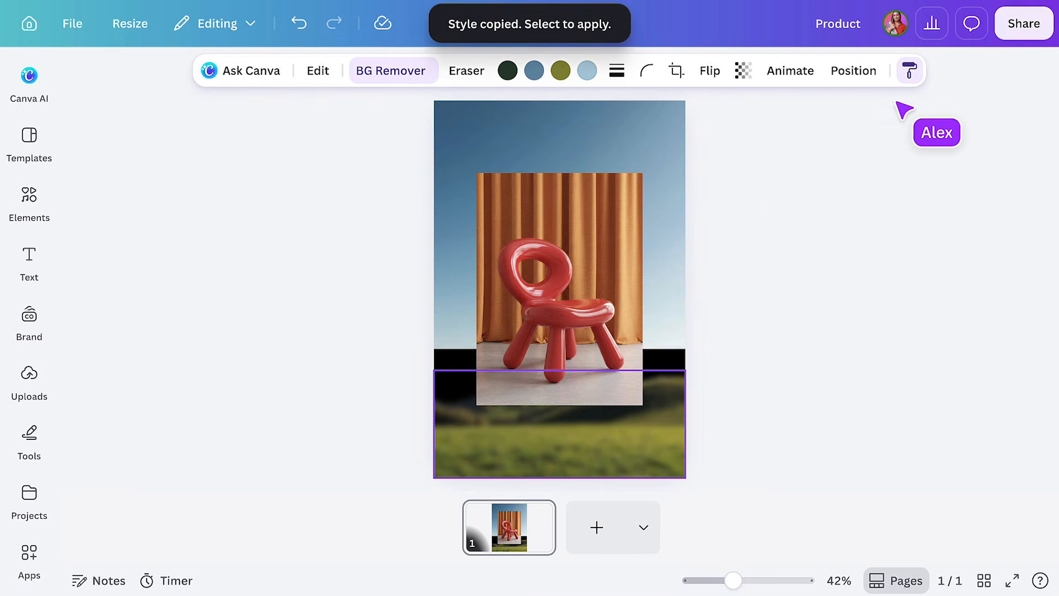
click(612, 276)
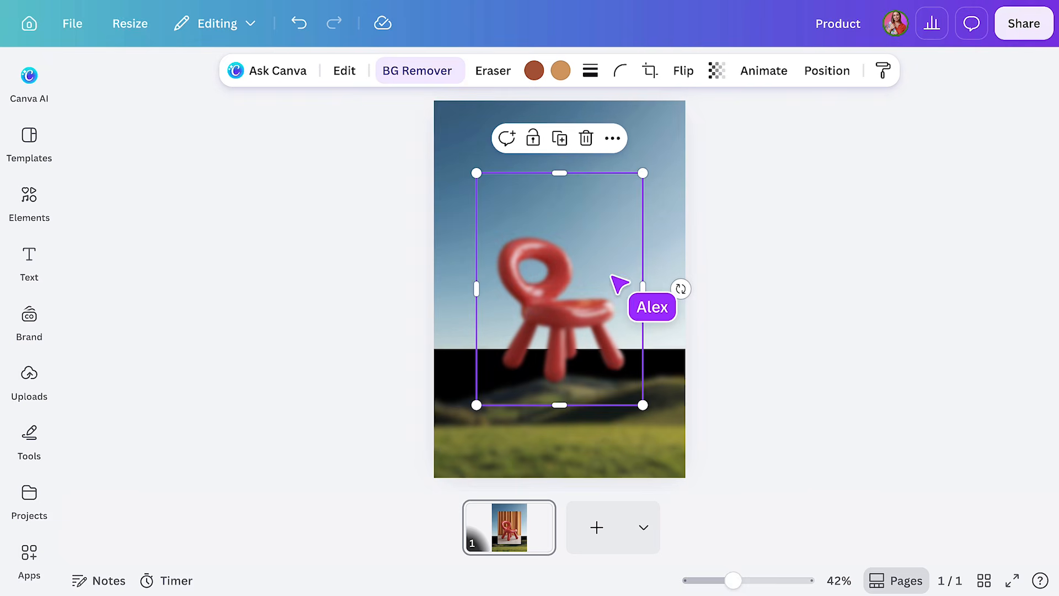
click(772, 320)
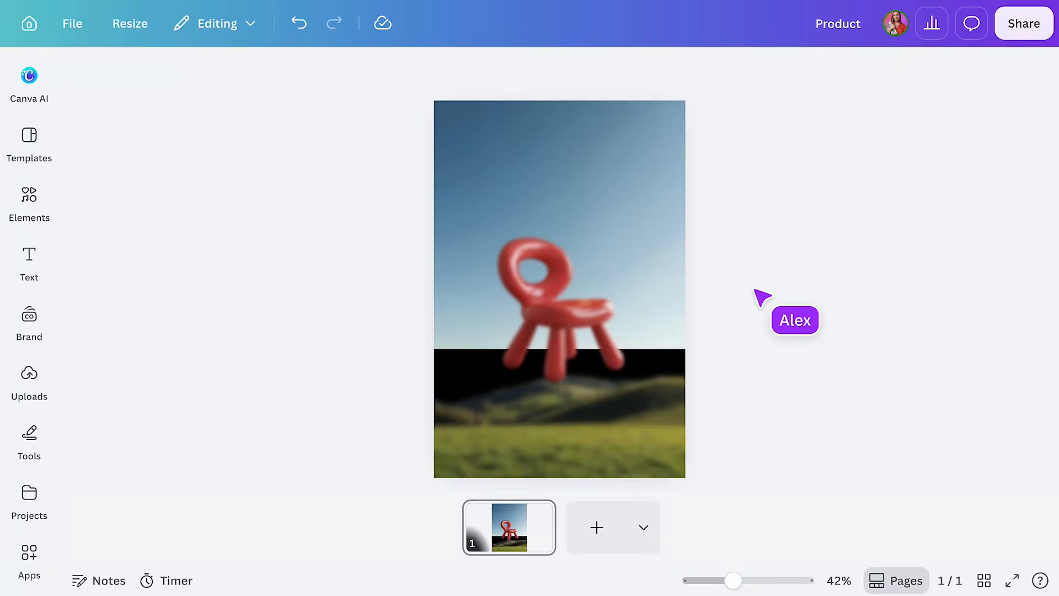
Step: Reduce the whole-image blur intensity on the red chair to 14
click(587, 322)
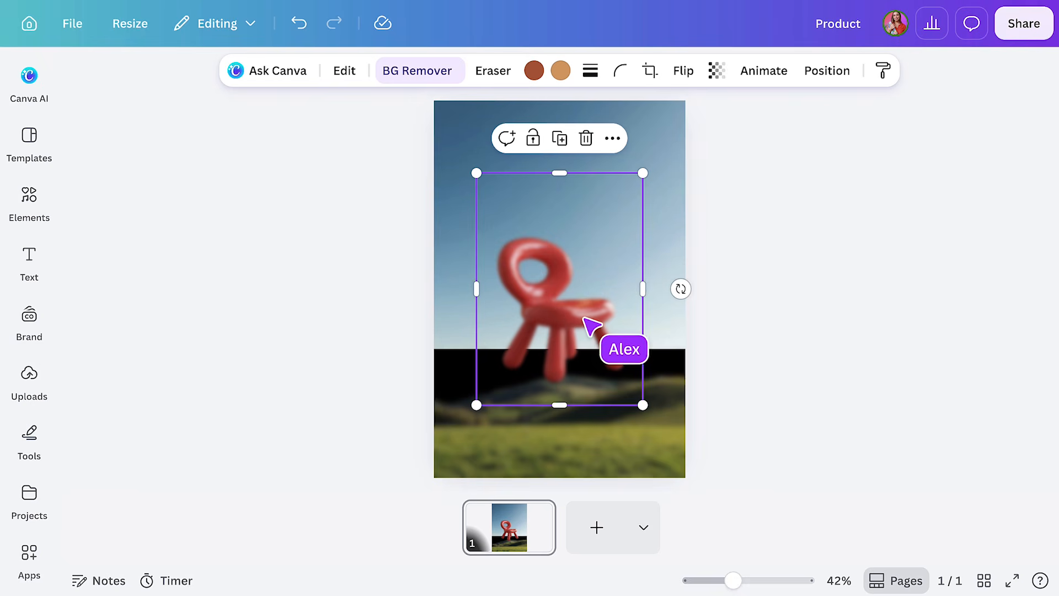
click(344, 71)
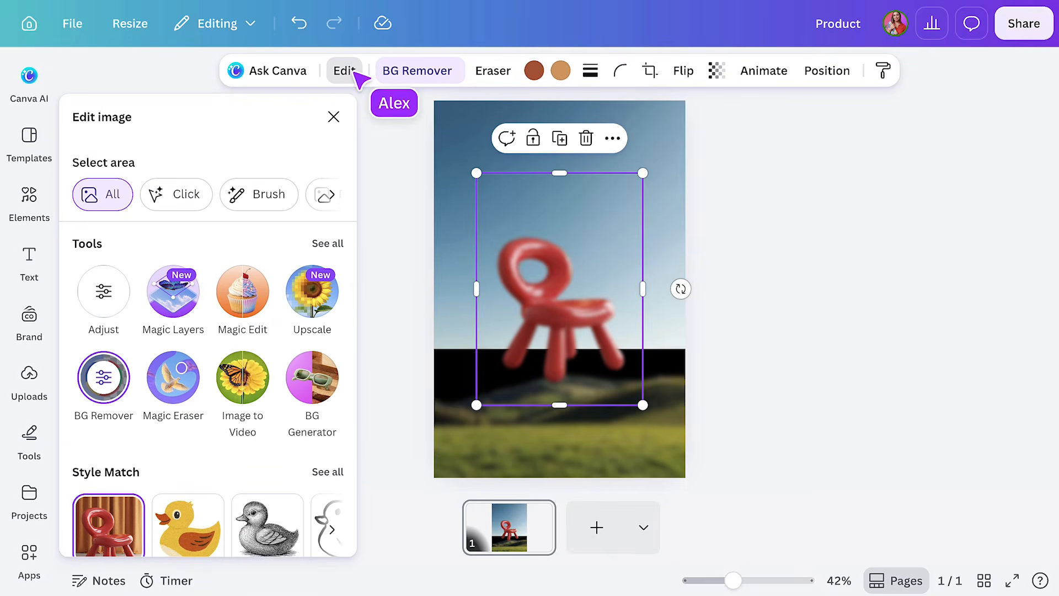
click(343, 244)
click(100, 292)
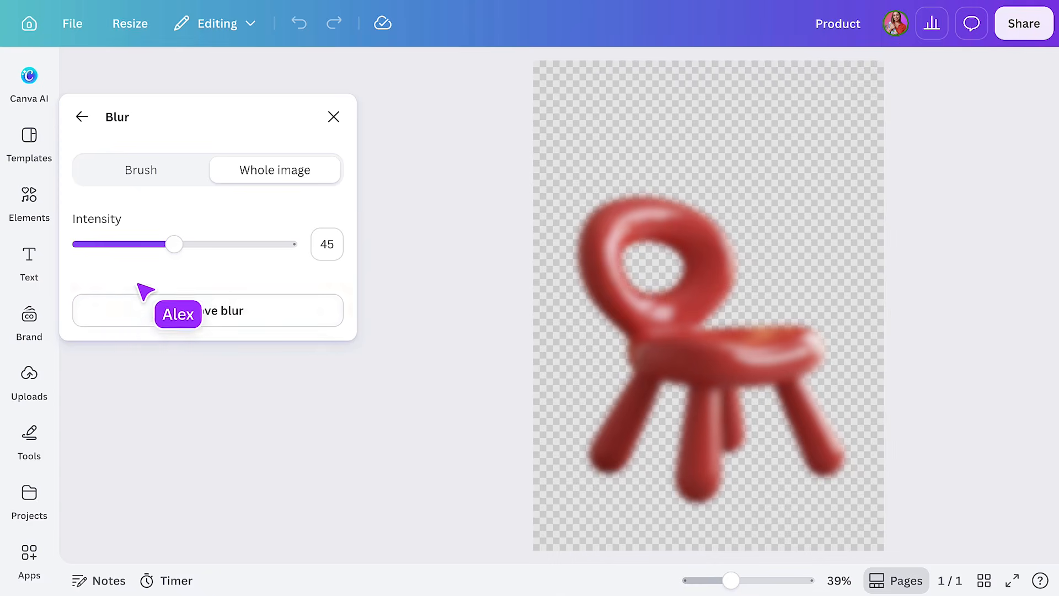
drag(174, 245, 131, 247)
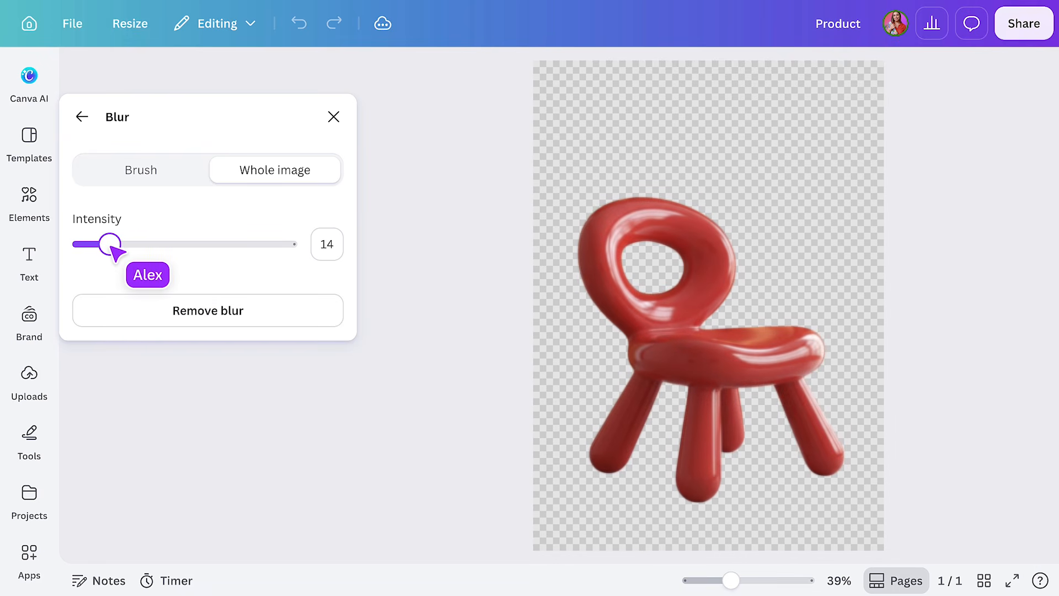
click(333, 117)
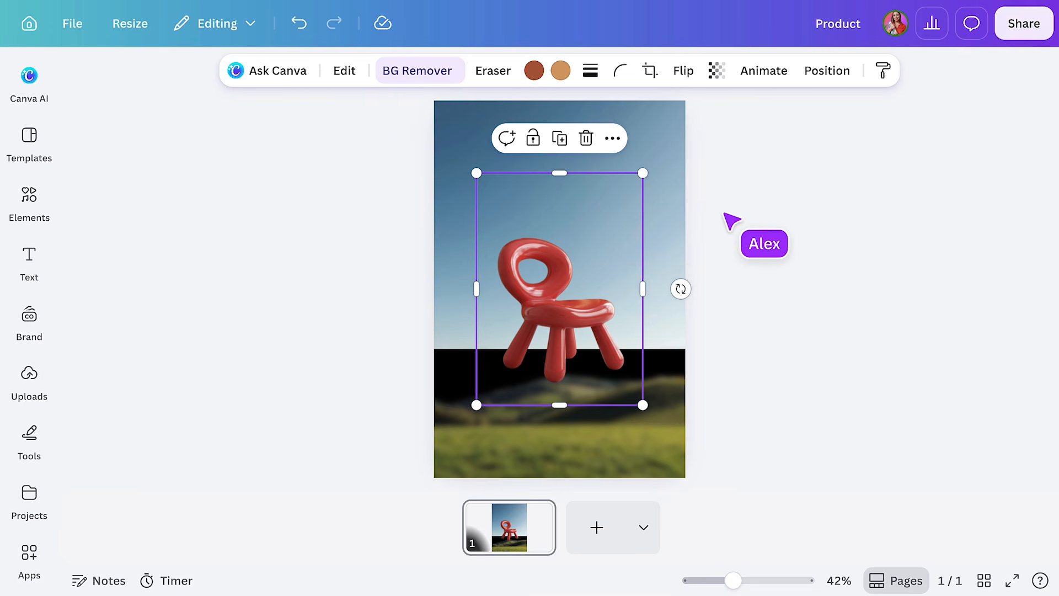
key(ctrl+z)
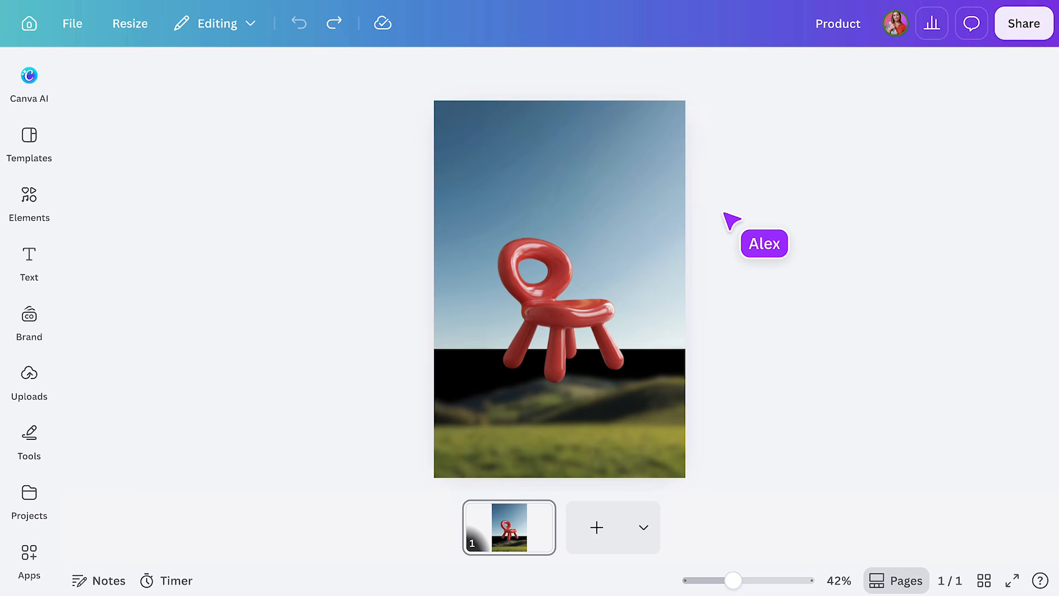
Step: Recolour the chair's red to the dark green #00821C
click(562, 284)
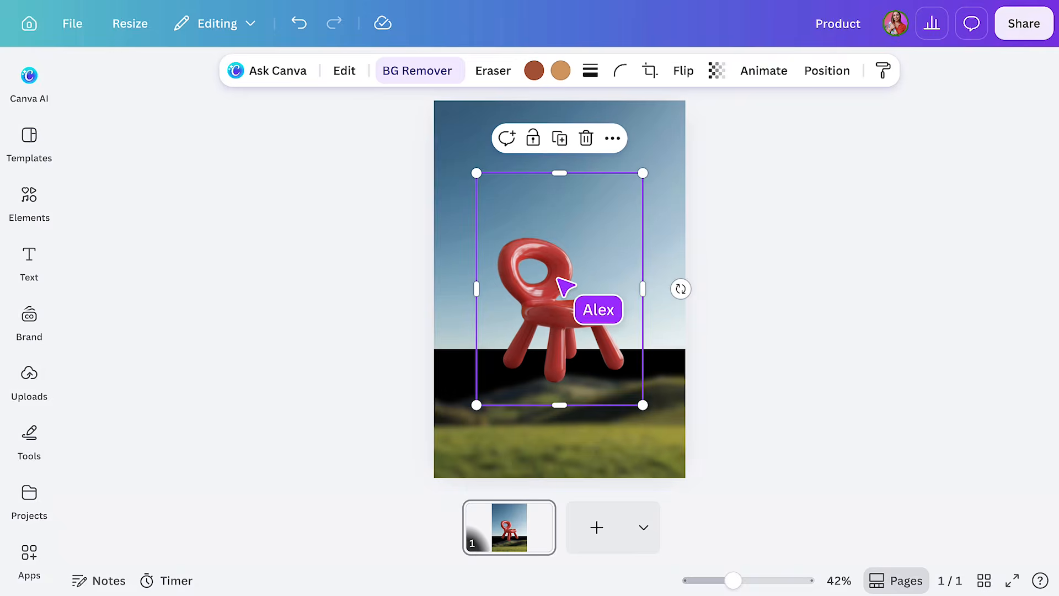
click(534, 70)
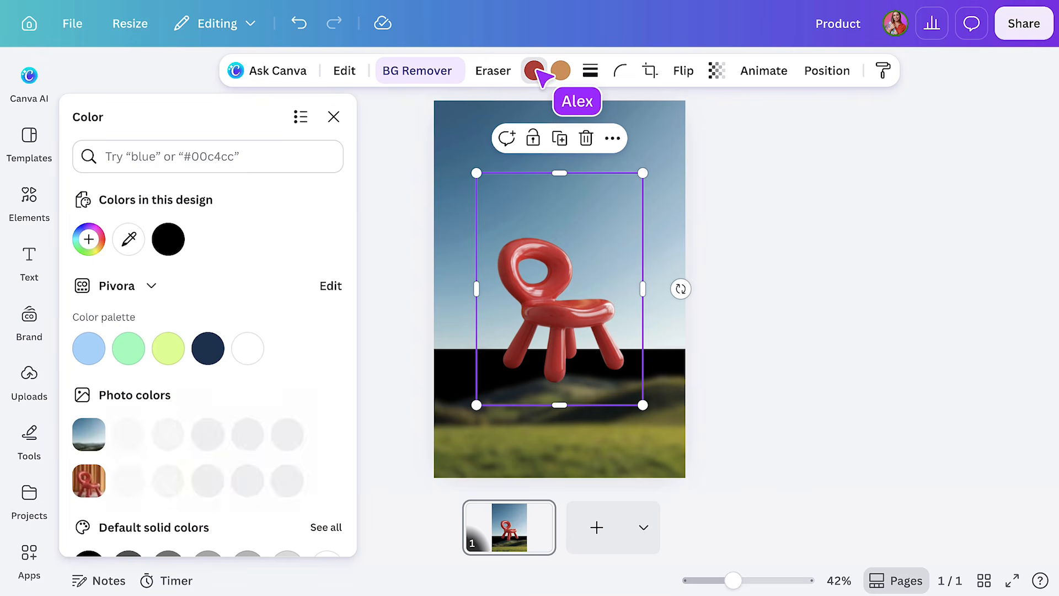
click(97, 240)
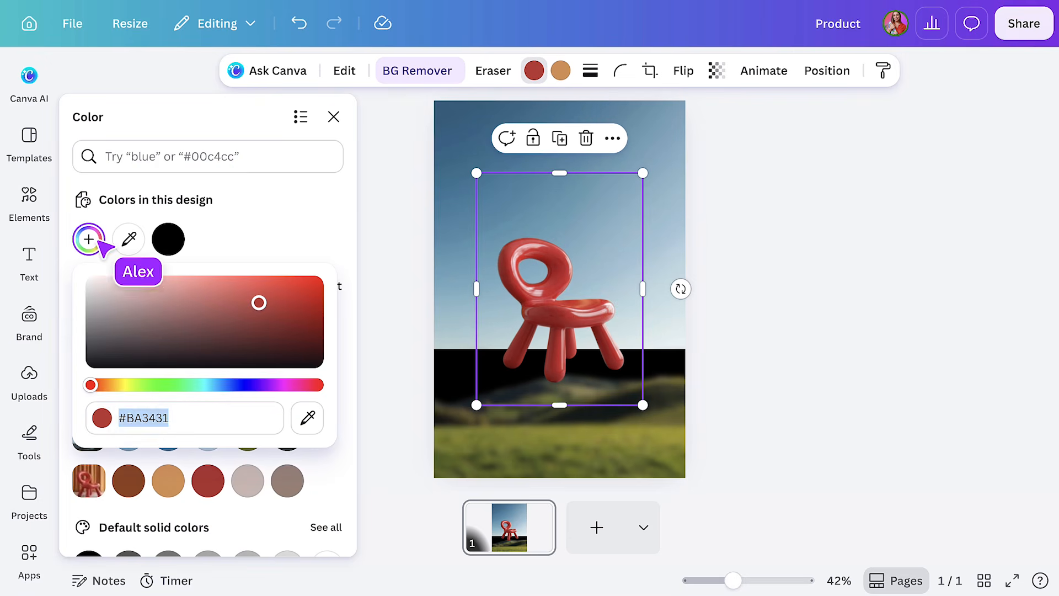
drag(108, 389, 173, 395)
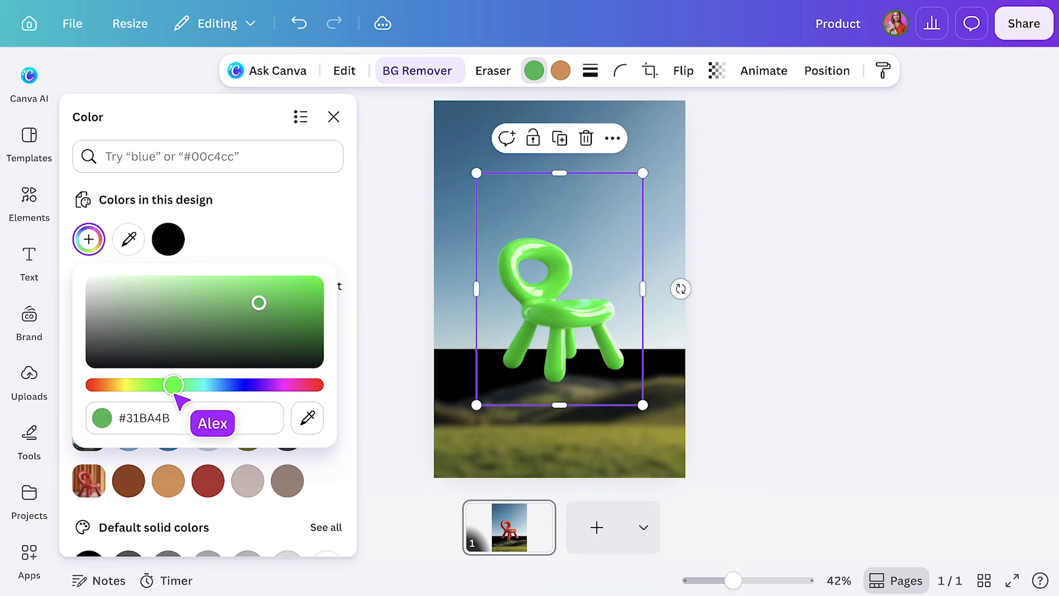
drag(258, 302, 330, 326)
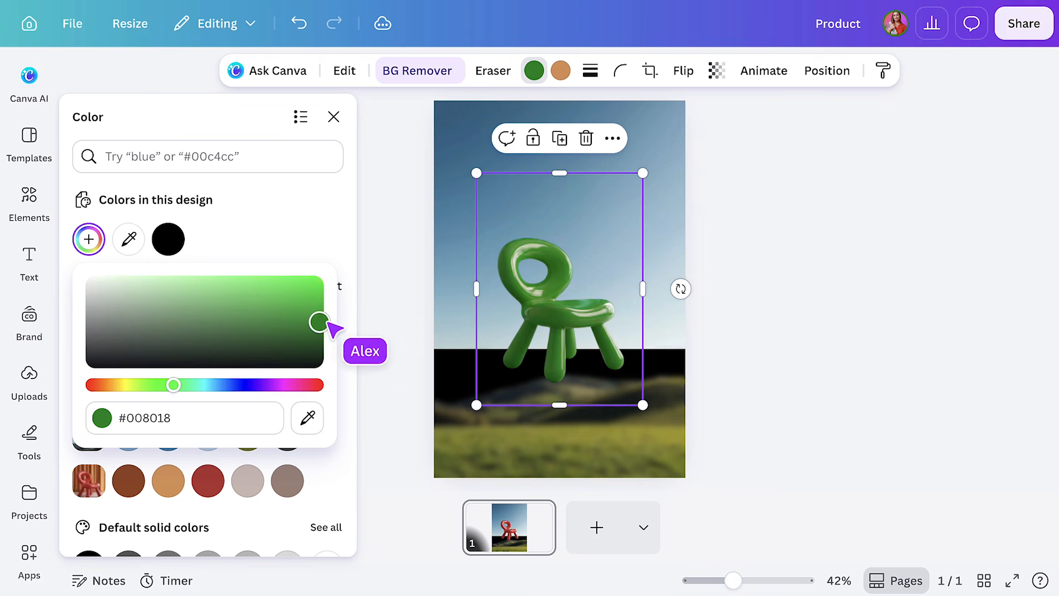
click(333, 117)
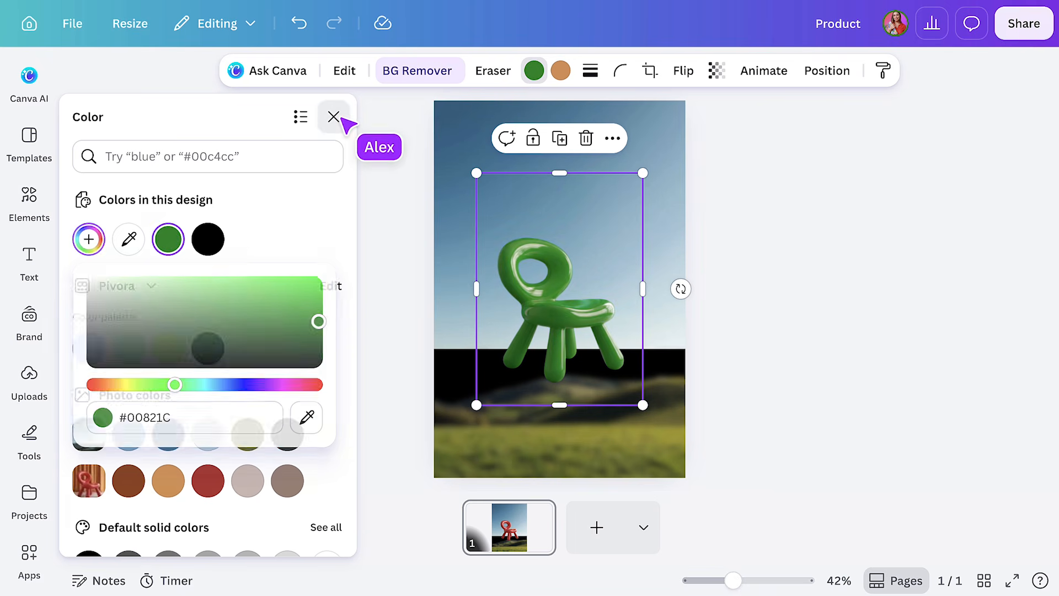
Step: Move the green chair one layer down, behind the foreground hills
click(834, 71)
click(317, 160)
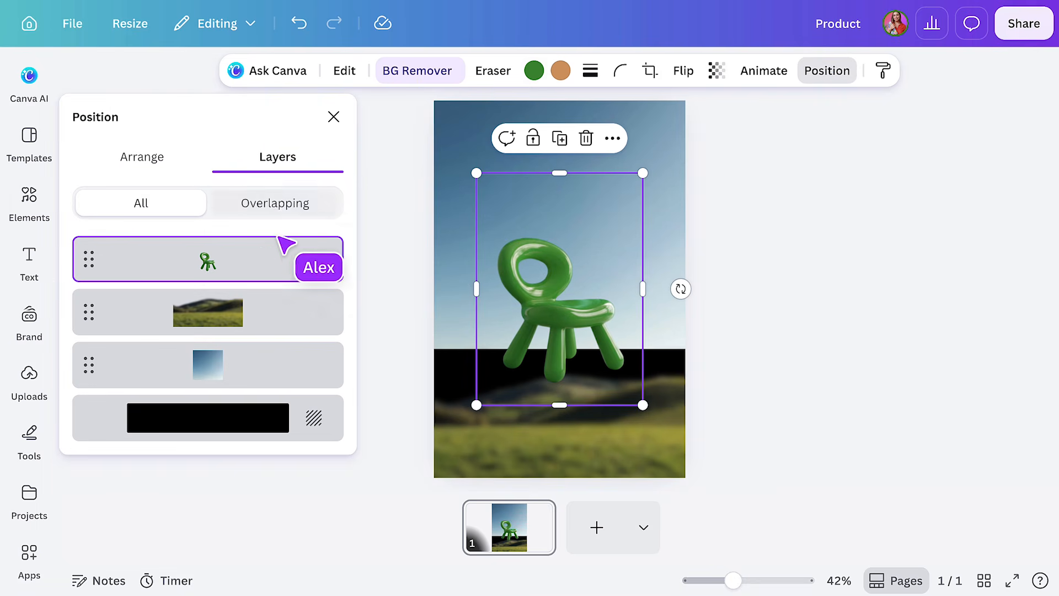
drag(260, 250, 264, 324)
click(333, 118)
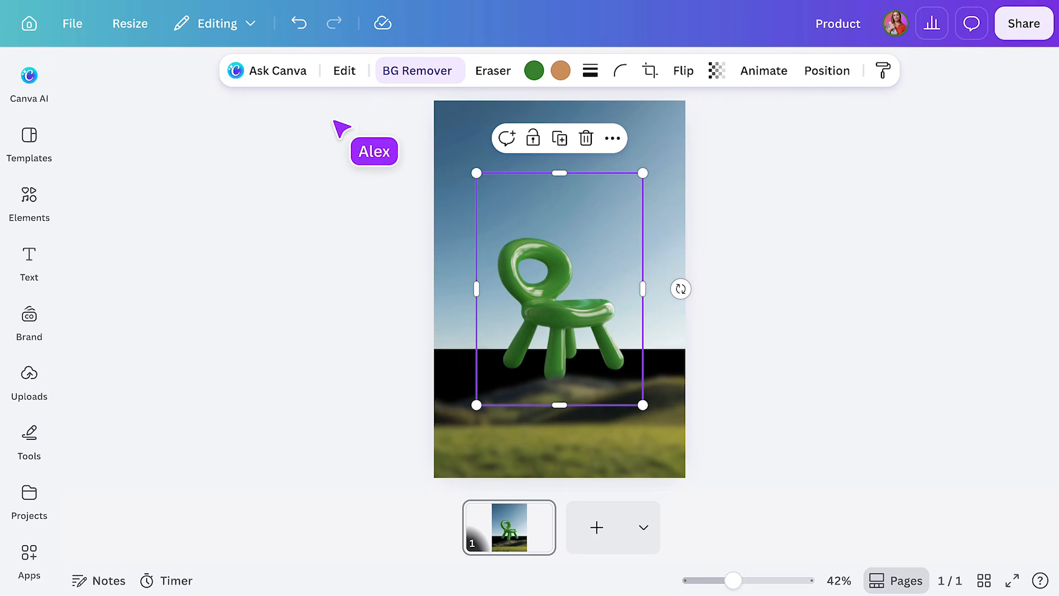
Step: Enlarge the green chair to nearly the page width and position it with its feet tucked behind the foreground hills
drag(476, 173, 418, 134)
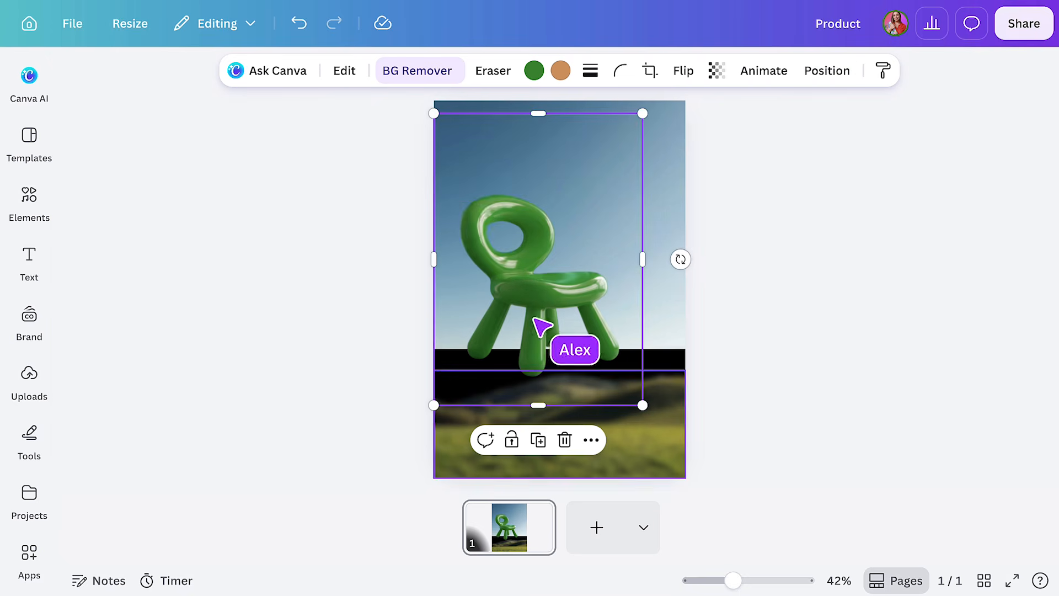
drag(643, 405, 672, 446)
drag(533, 337, 542, 339)
click(814, 319)
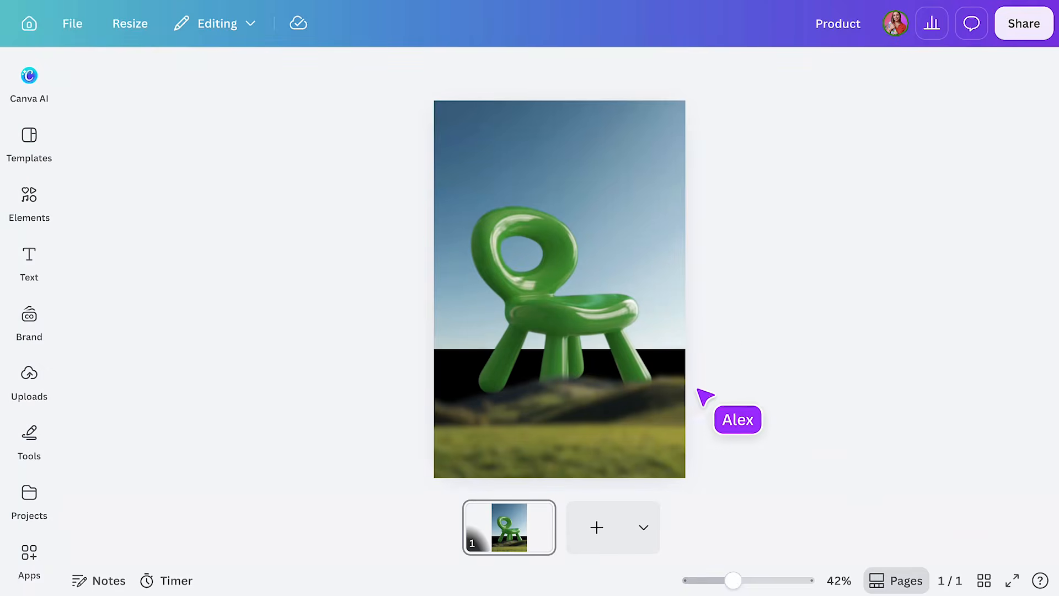
Step: Duplicate the foreground hills, flip the copy horizontally and move it up to the height of the chair seat, aligned with the page's sides
click(604, 435)
key(ctrl+d)
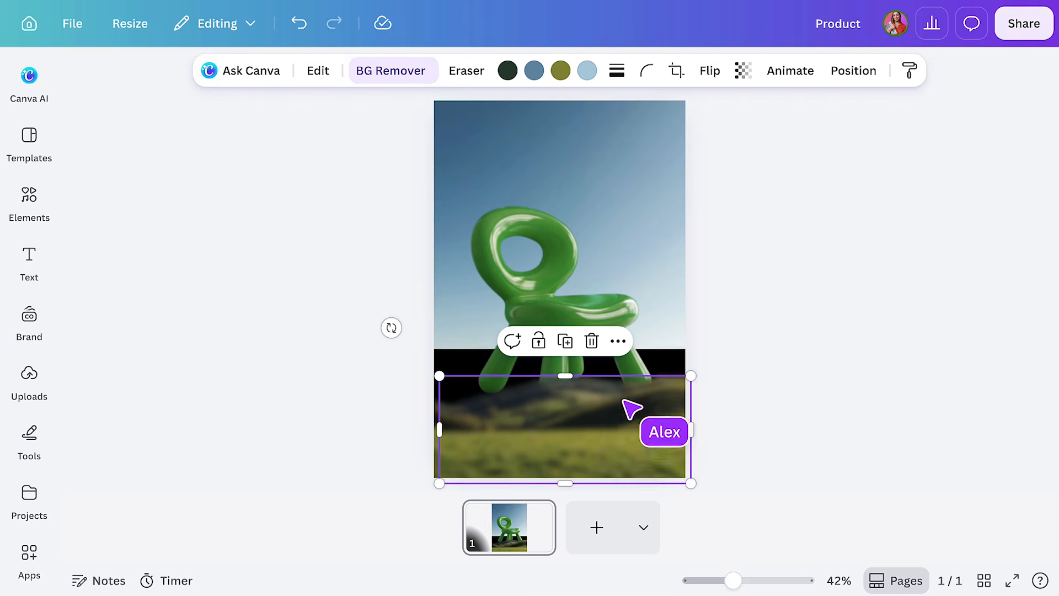
click(708, 72)
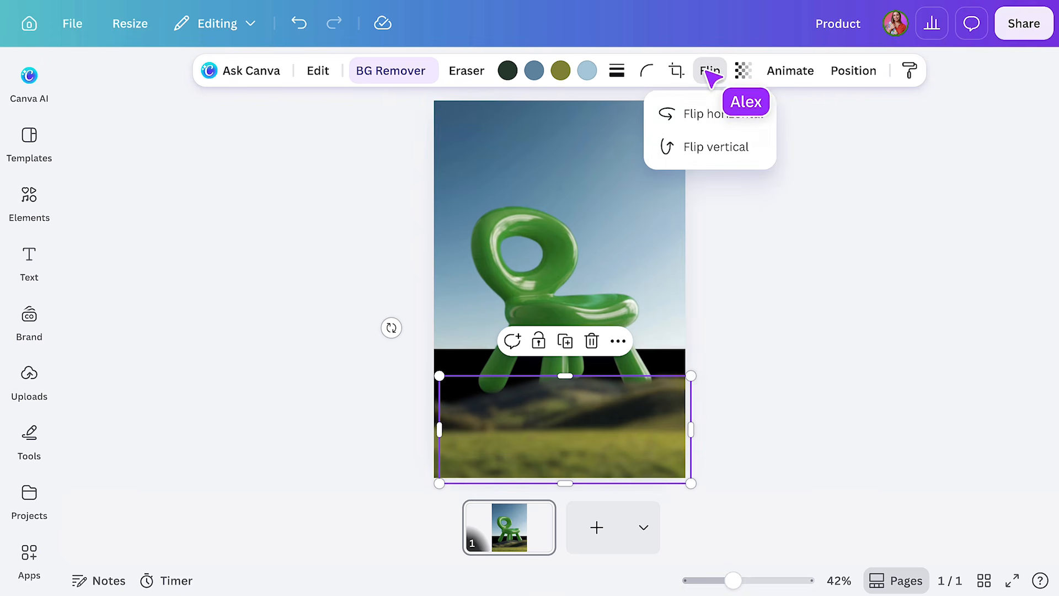
click(709, 112)
drag(642, 422, 630, 367)
Step: Reorder the layers so that the flipped hills copy sits between the chair and the sky
click(855, 73)
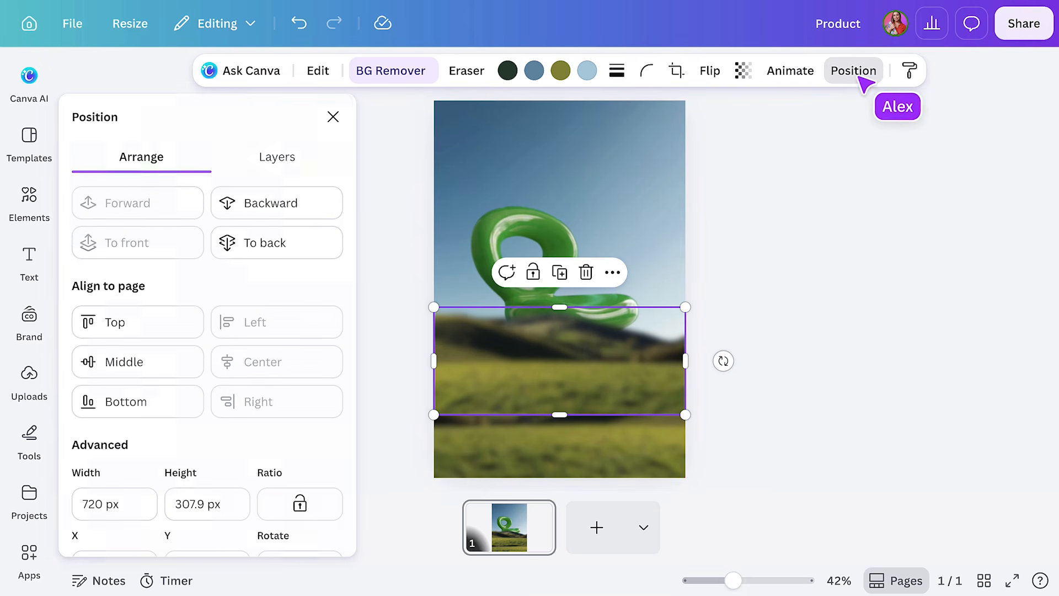
click(310, 165)
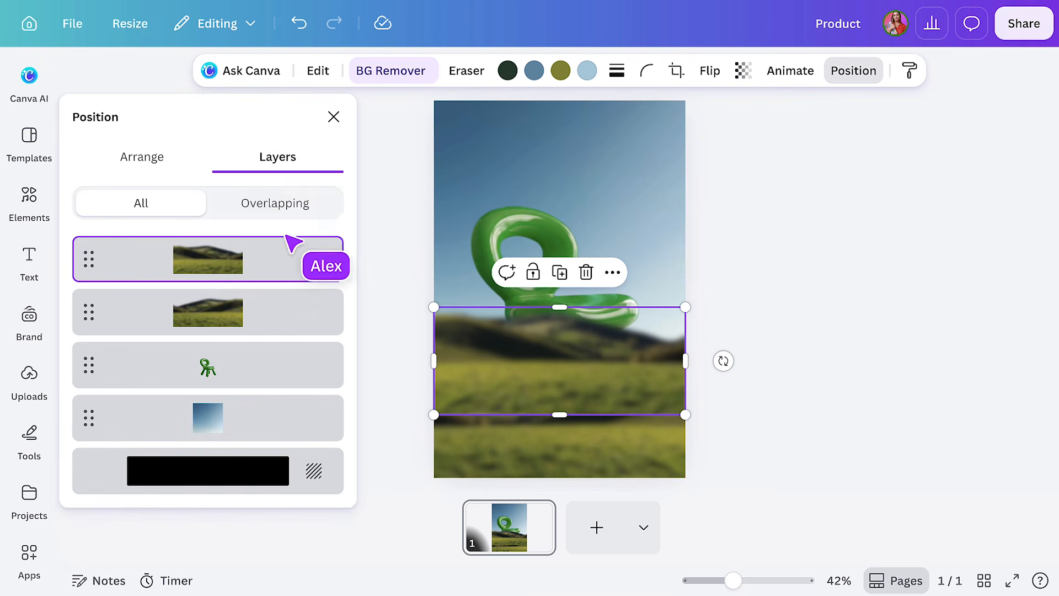
drag(285, 262, 274, 398)
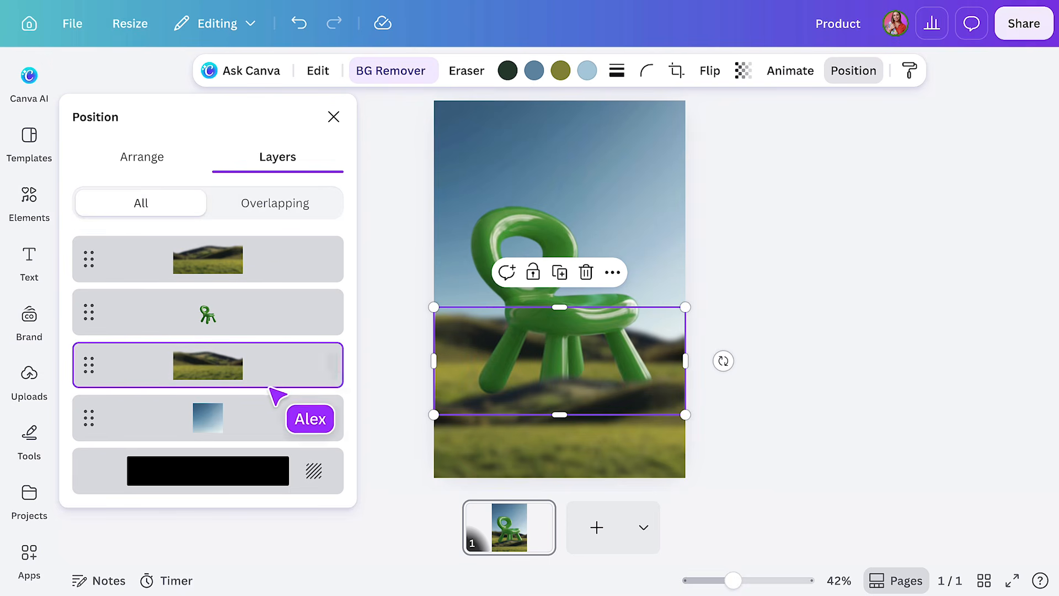
Step: Lower the chair slightly behind the foreground hills and raise the flipped background hills slightly
click(290, 321)
drag(523, 285, 522, 290)
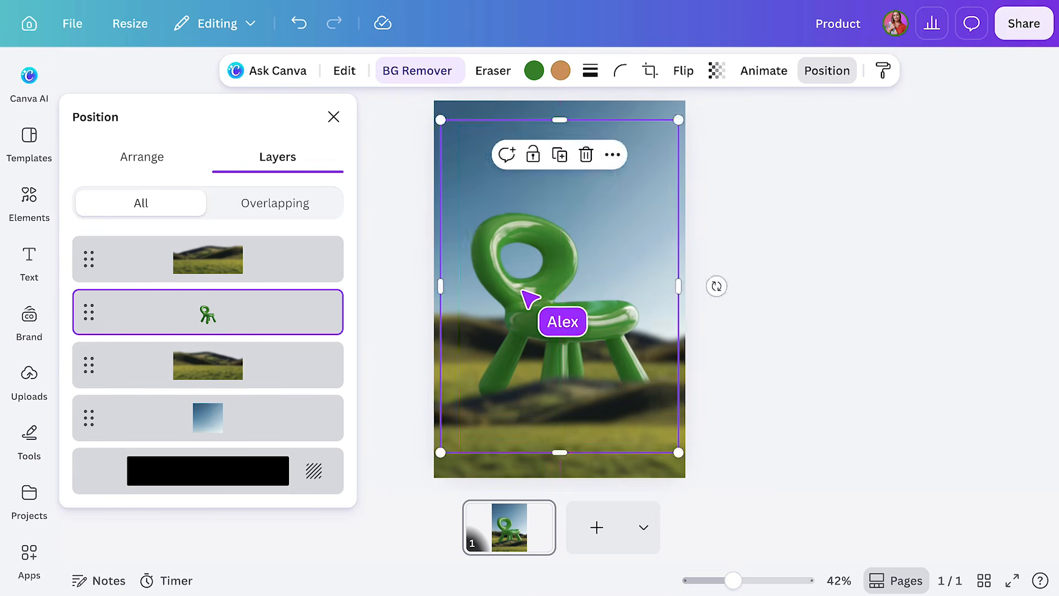
click(279, 372)
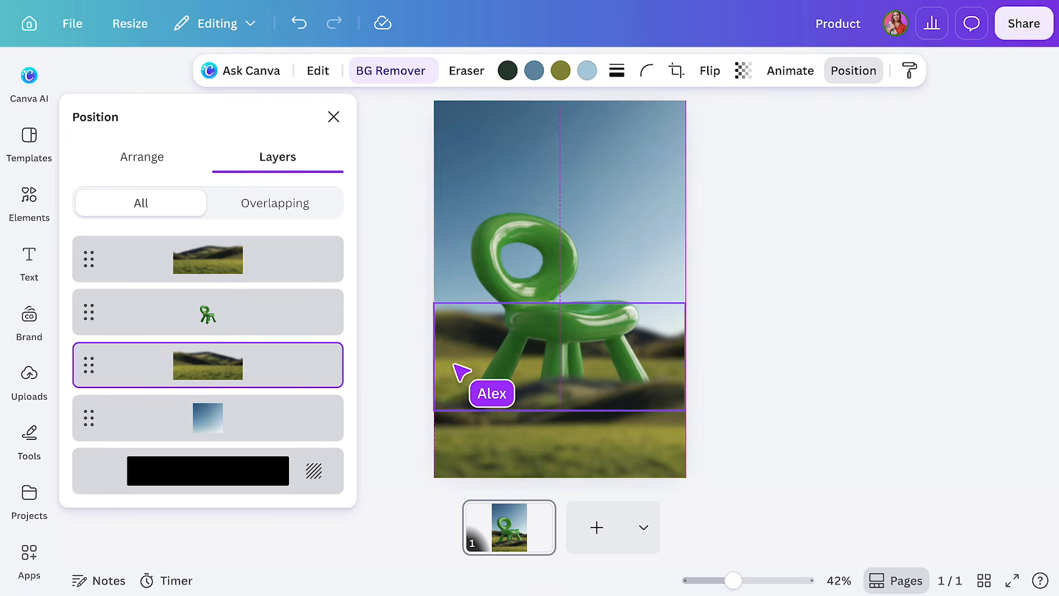
click(342, 124)
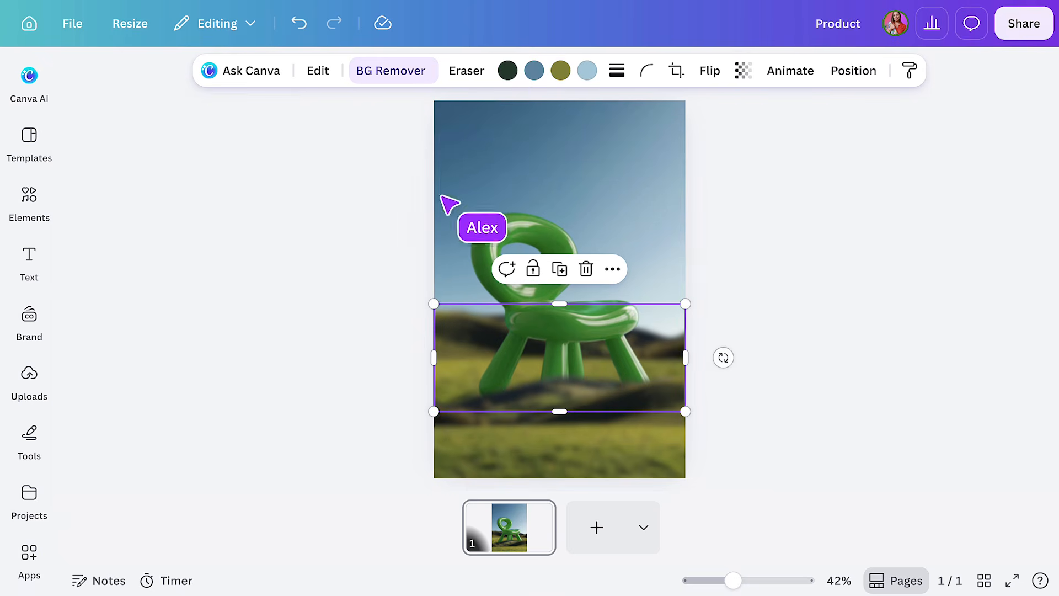
click(740, 287)
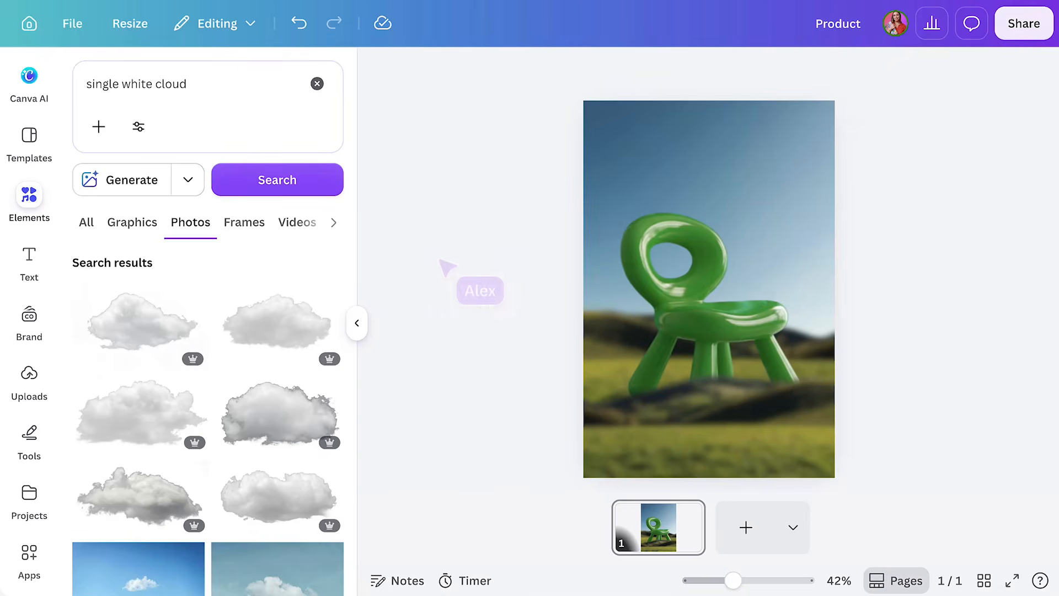
Step: Add a white cloud photo from the "single white cloud" results and place its layer between the background hills and the sky
click(163, 402)
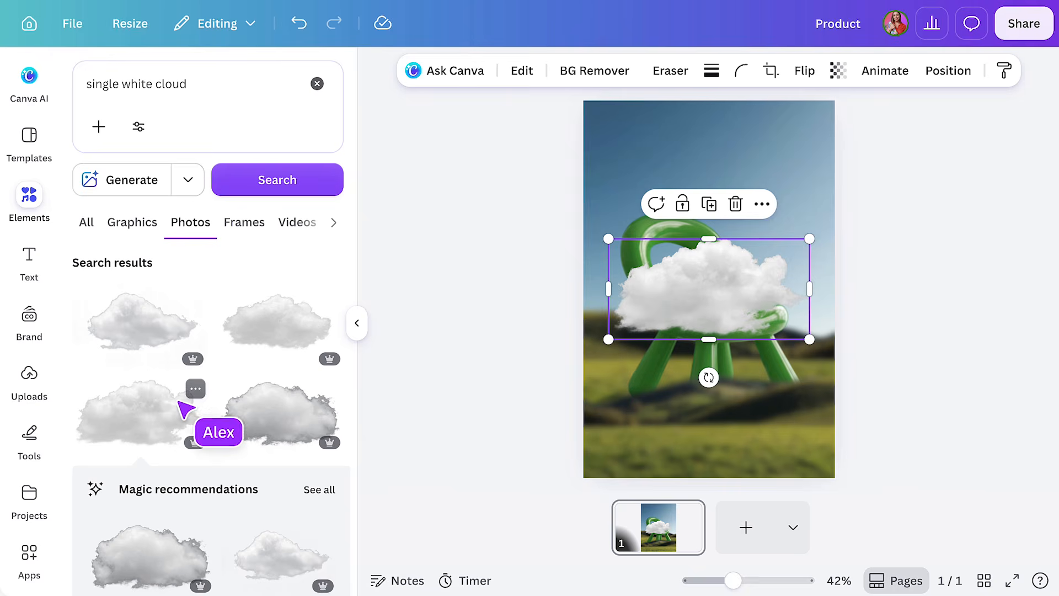
click(356, 324)
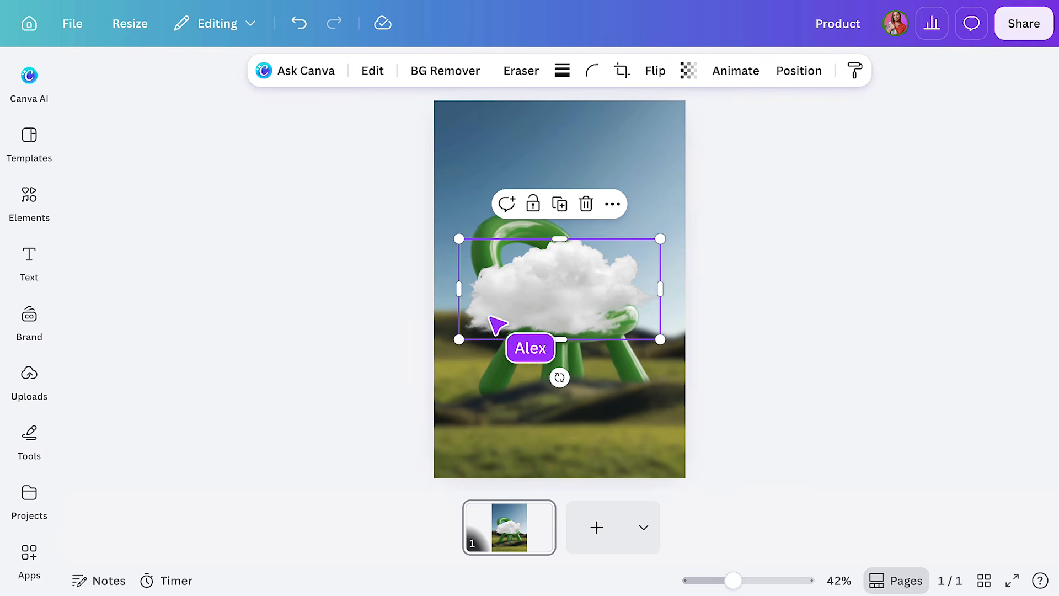
click(805, 76)
drag(279, 262, 284, 436)
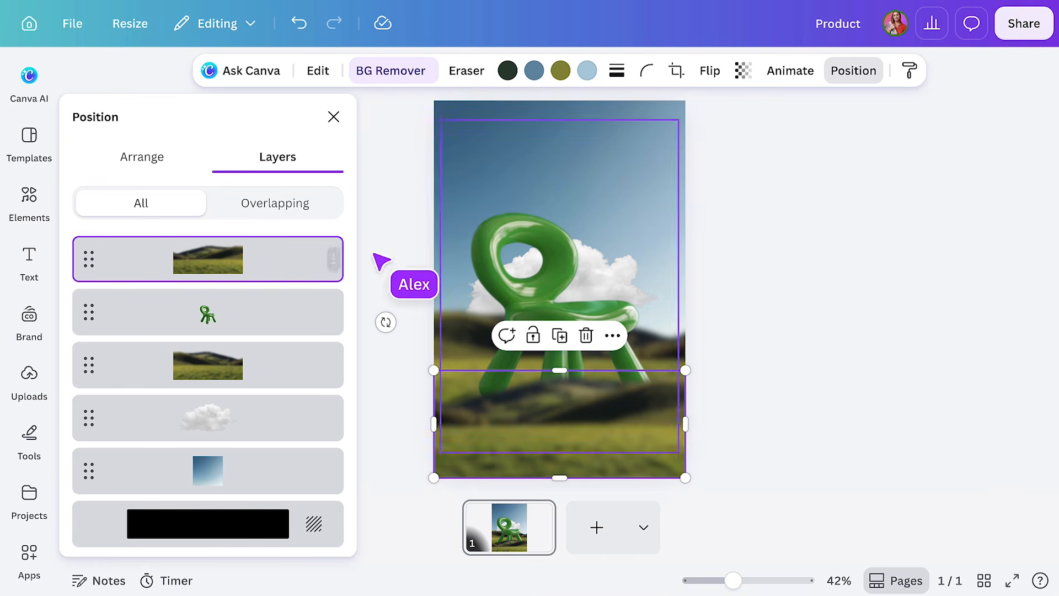
Step: Copy the foreground hills' style onto the white cloud layer
click(910, 70)
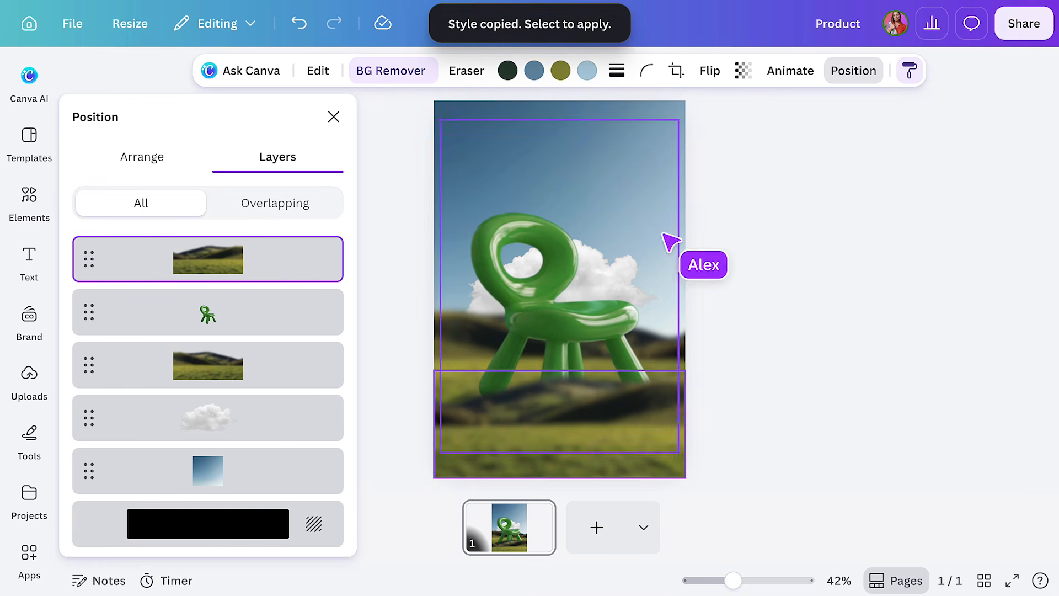
click(256, 423)
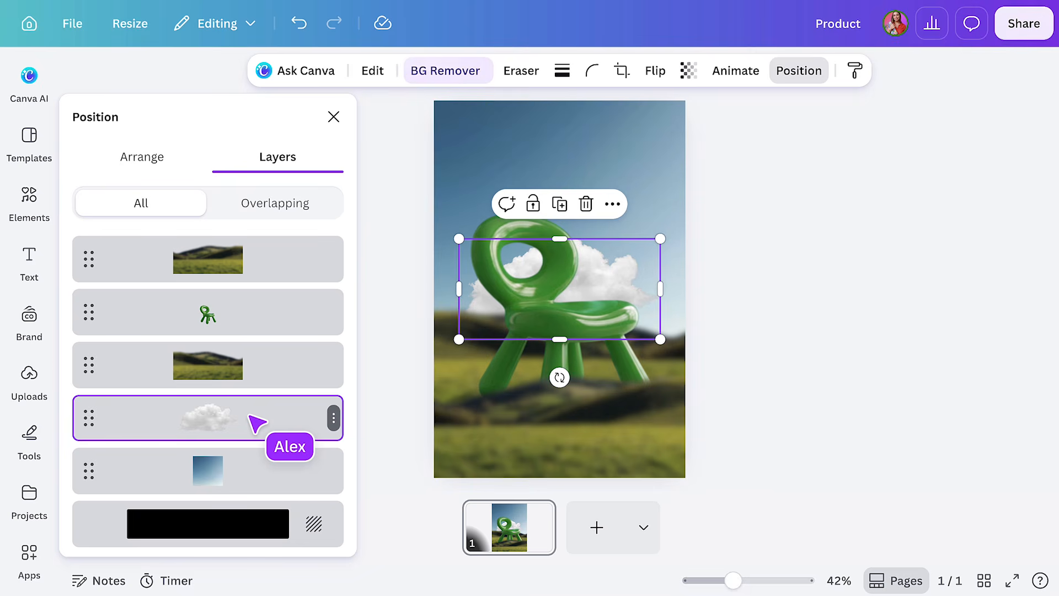
Step: Blur the whole cloud image at an intensity of 22
click(365, 77)
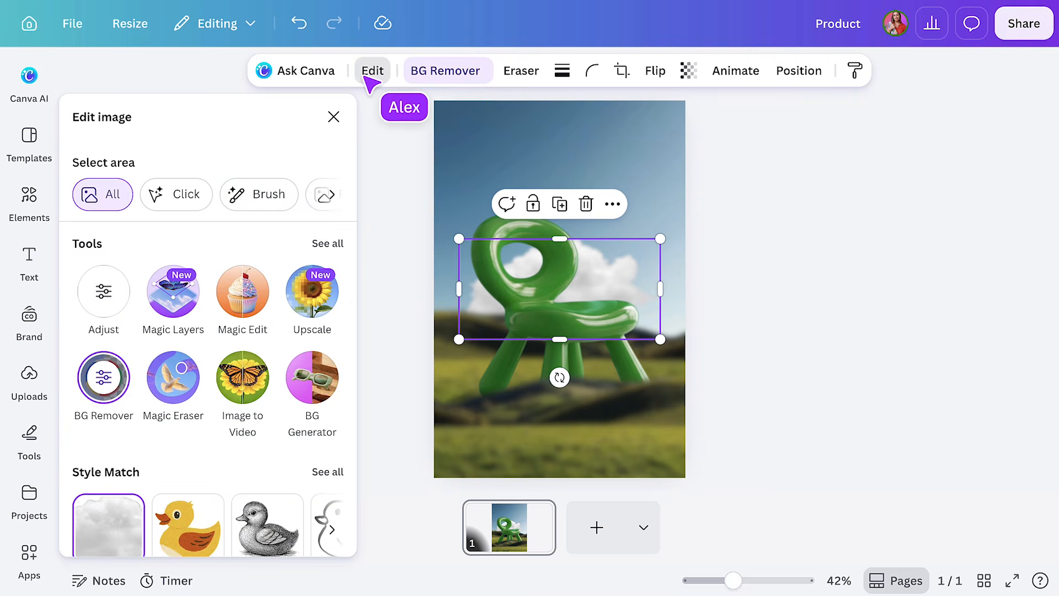
click(333, 242)
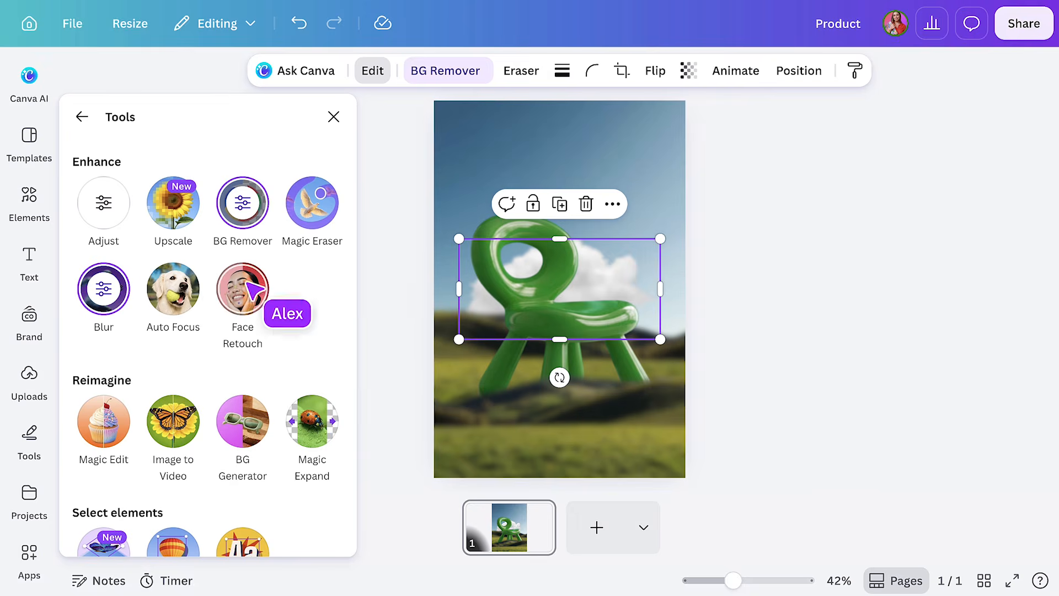
click(103, 288)
click(265, 174)
drag(174, 244, 129, 246)
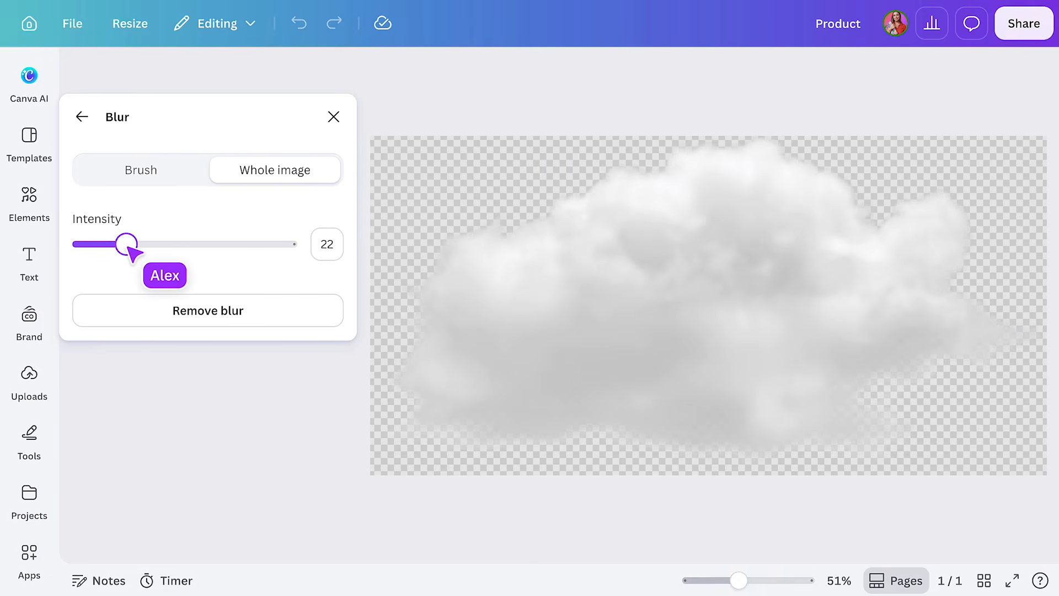
click(334, 117)
Step: Enlarge the cloud behind the chair so that it extends past the right edge of the page
drag(662, 340, 748, 337)
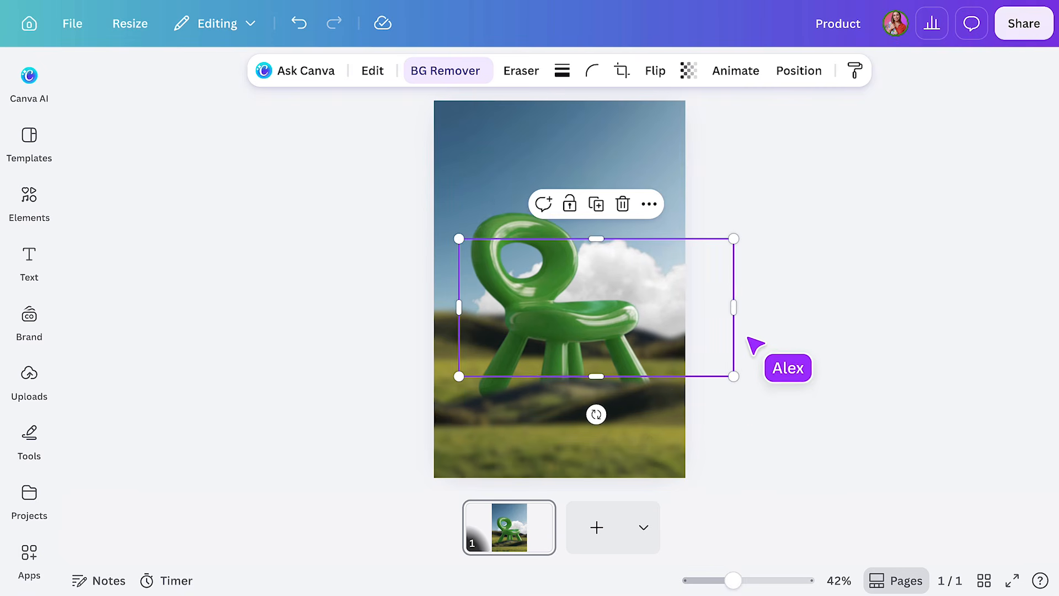
drag(741, 243, 774, 207)
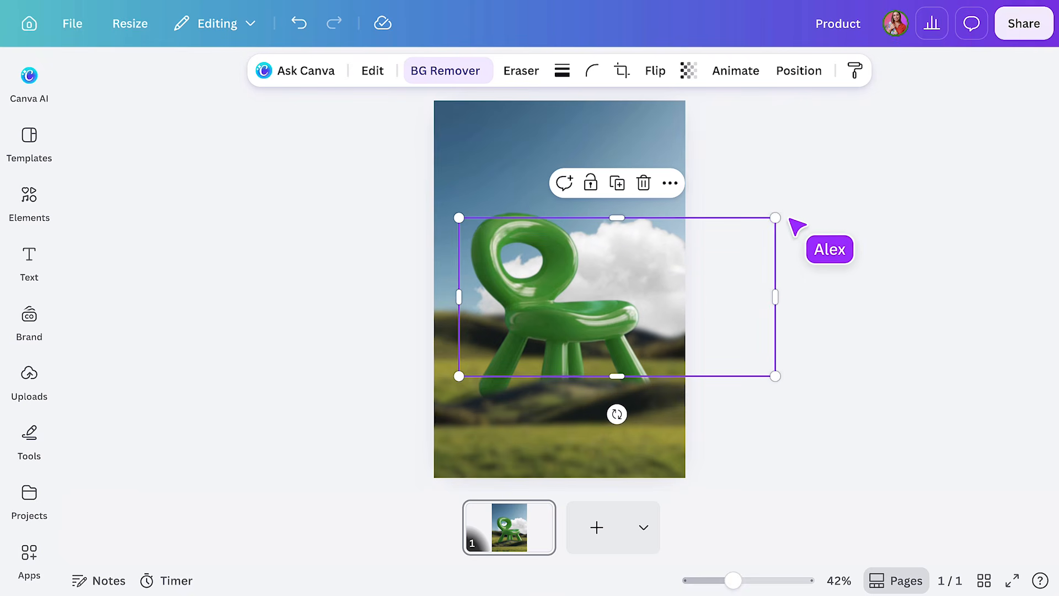
click(806, 271)
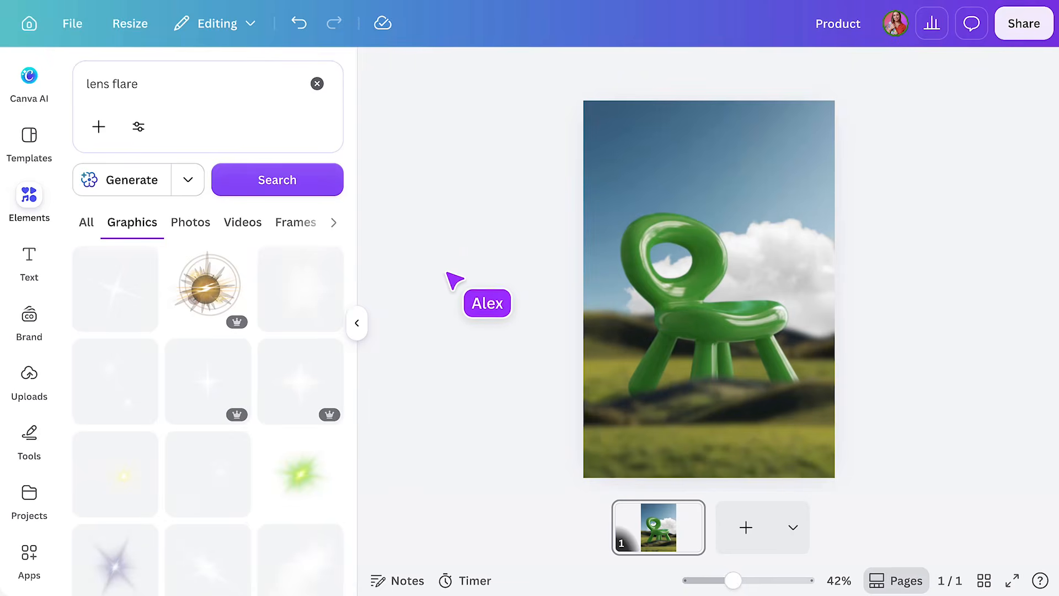
Step: Add a white star-shaped graphic from the "lens flare" results, shrink it and place it on the right end of the chair seat
click(308, 389)
click(357, 325)
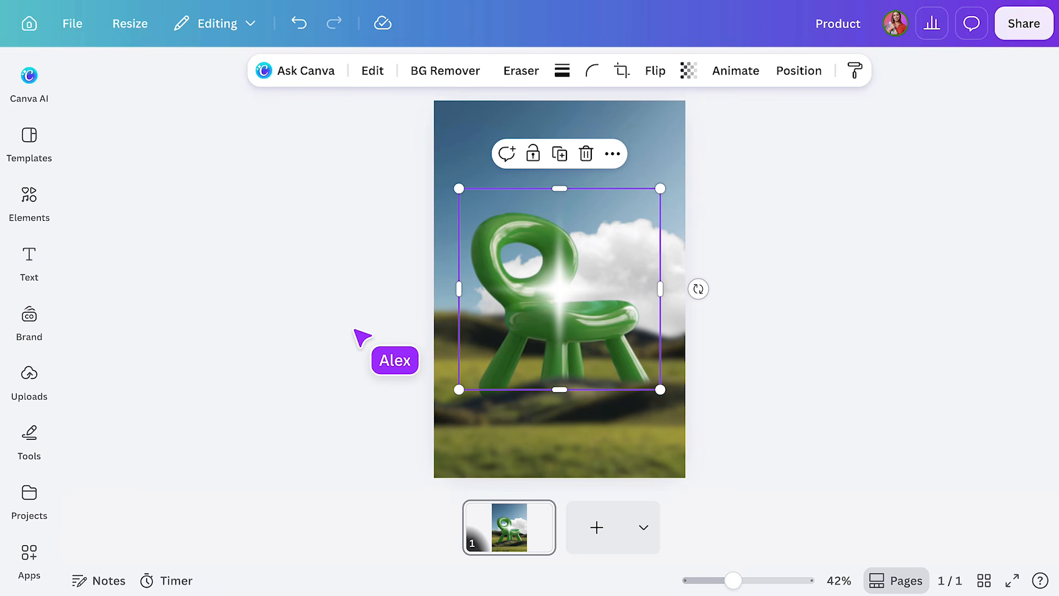
drag(542, 289, 612, 304)
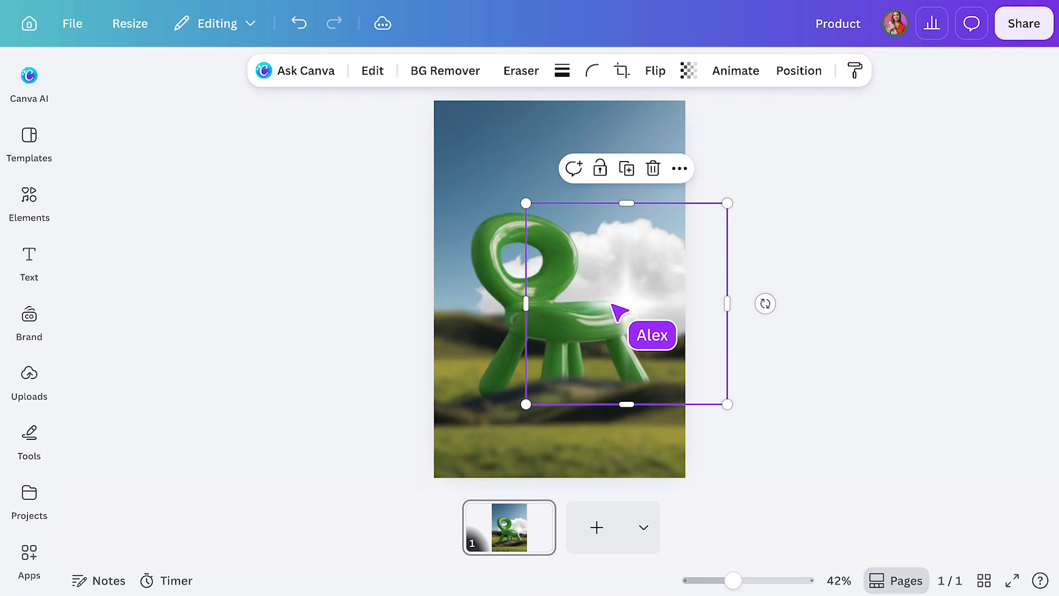
drag(526, 404, 579, 363)
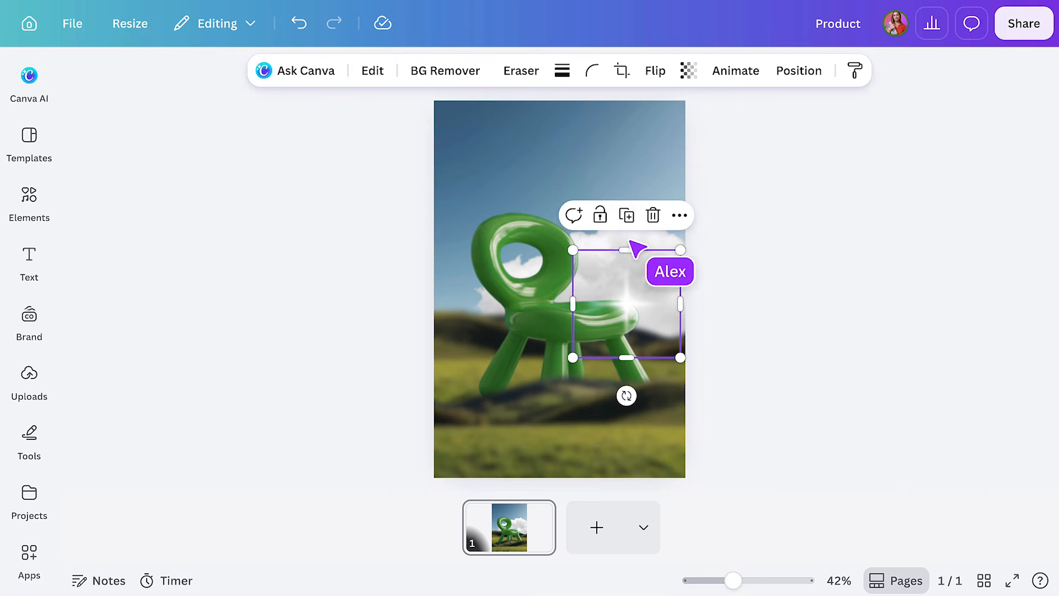
Step: Duplicate the flare twice, placing a larger copy on the chair back's upper left and a smaller one below the backrest hole
drag(648, 266, 508, 251)
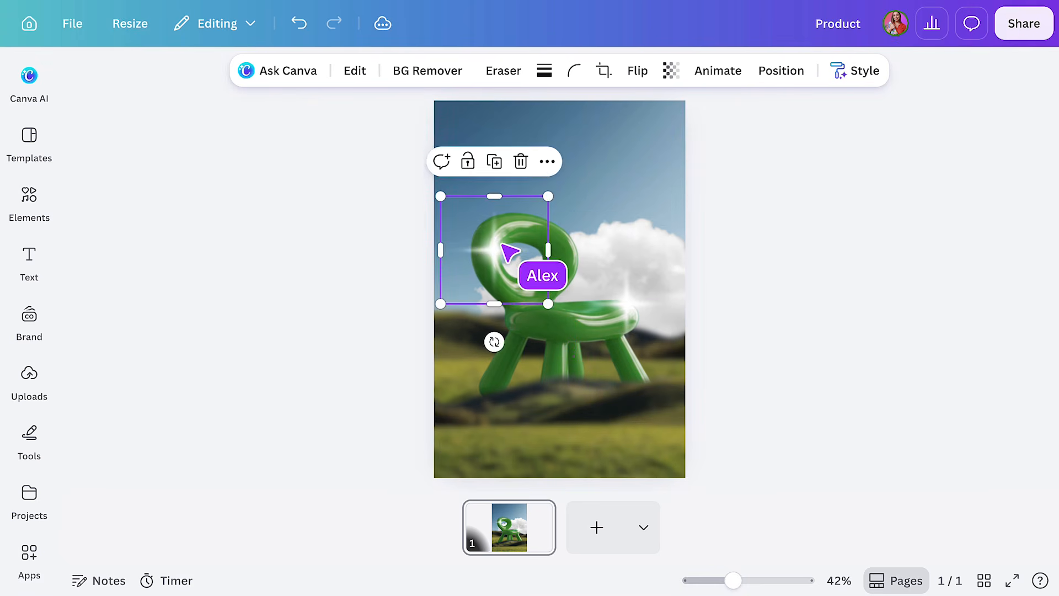
key(alt)
drag(440, 304, 416, 330)
click(499, 140)
drag(506, 262, 525, 293)
key(alt)
drag(449, 368, 486, 337)
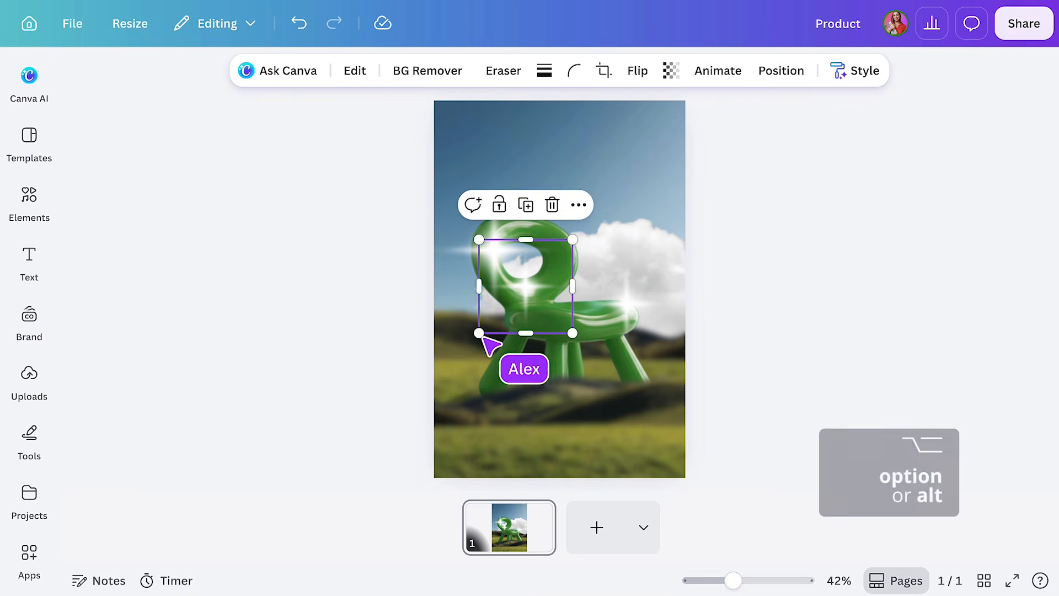
click(827, 288)
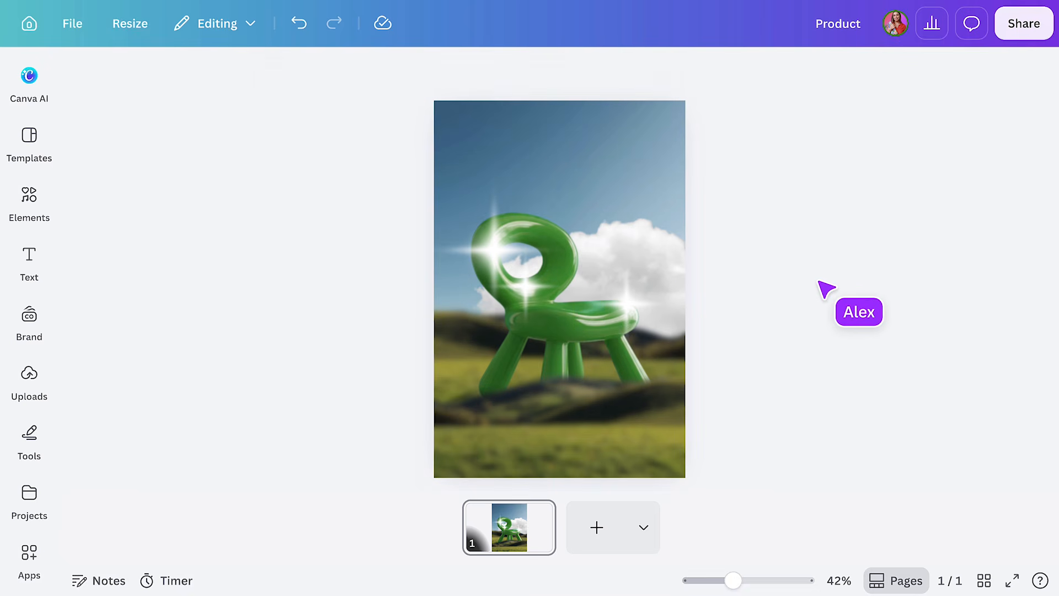
Step: Search the elements for "film noise" and add the square light grey grain graphic to the page
click(45, 205)
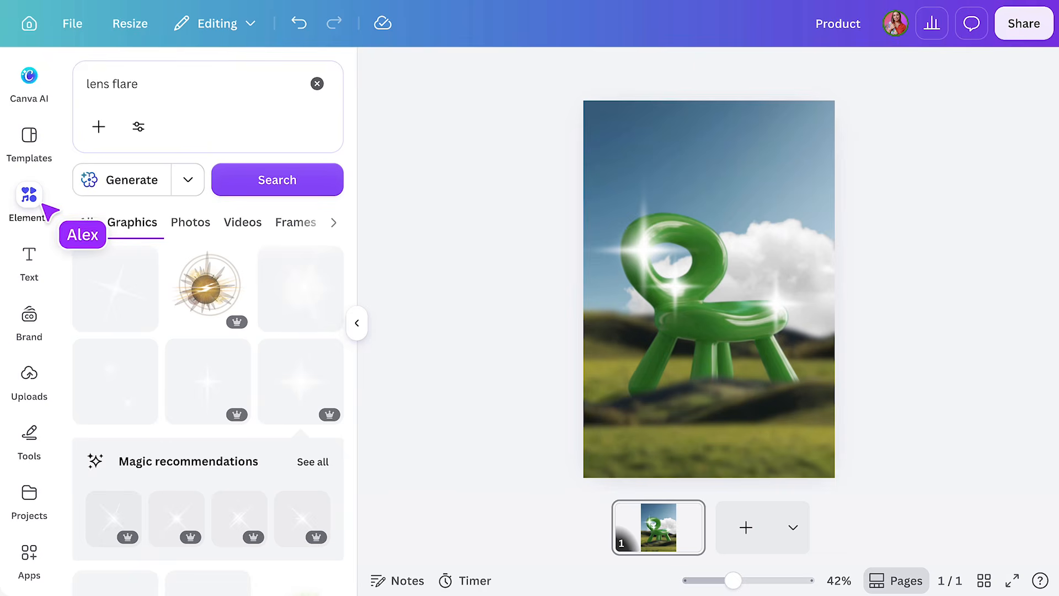
click(317, 84)
text(fi)
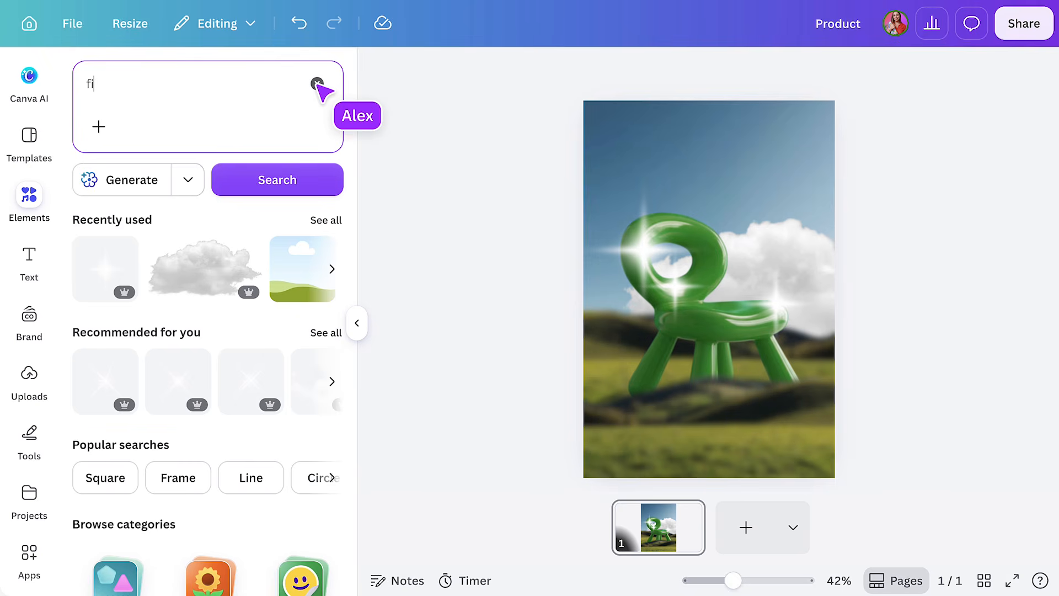
text(lm noise)
click(309, 181)
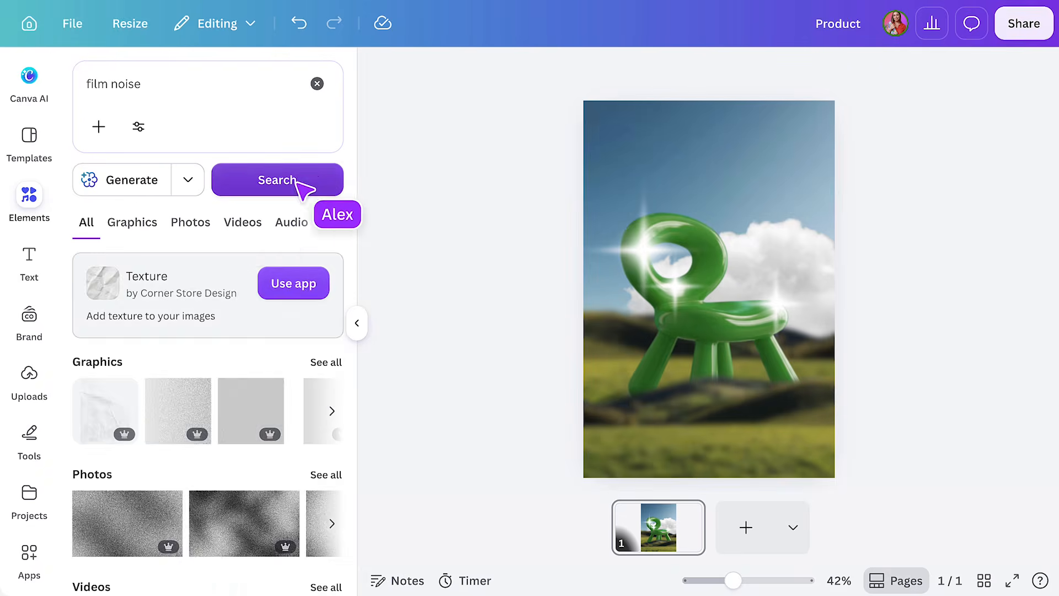
click(132, 229)
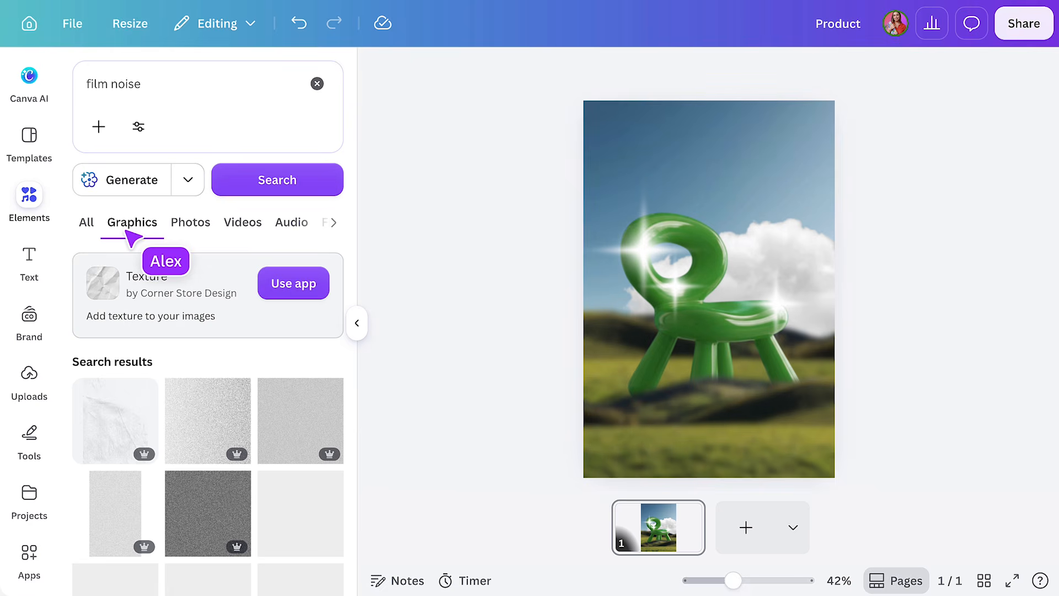
click(298, 424)
Step: Align the noise texture with the page's top-left corner and enlarge it to the full page width
click(357, 322)
drag(523, 315, 471, 151)
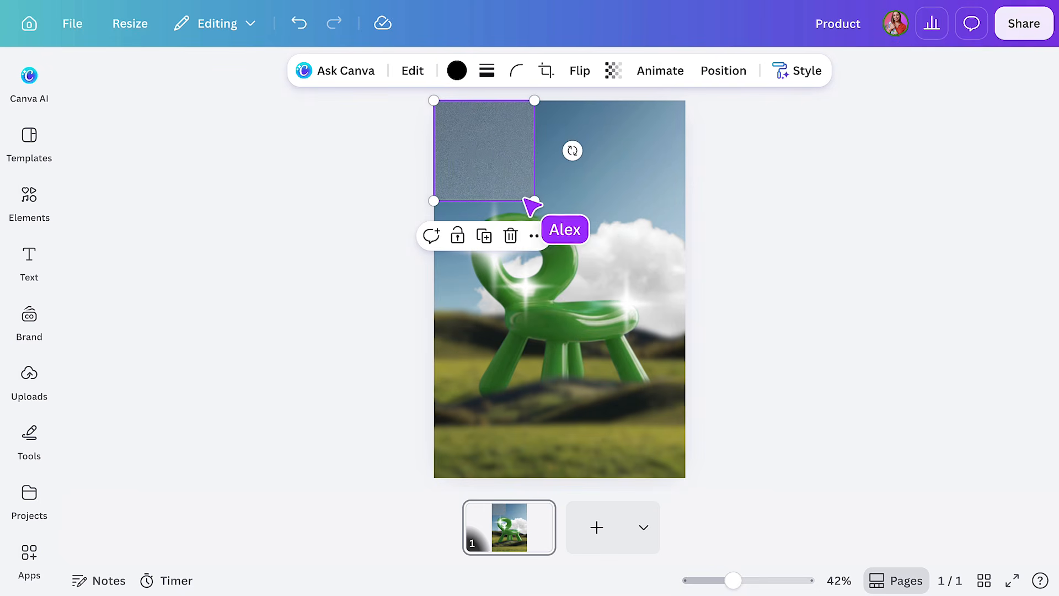
drag(534, 200, 689, 346)
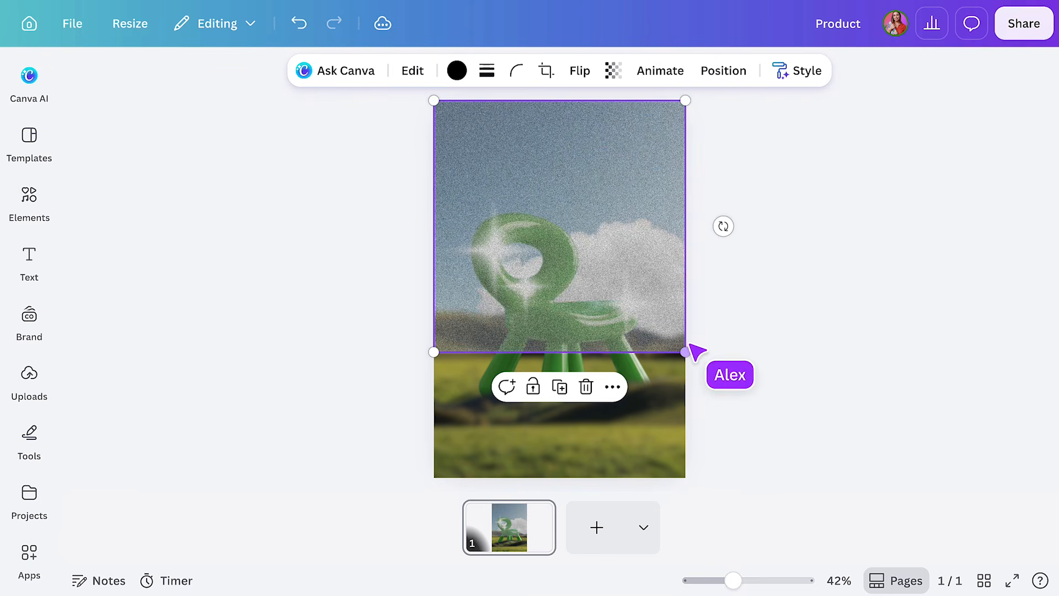
Step: Set the noise texture's transparency to 25
click(621, 82)
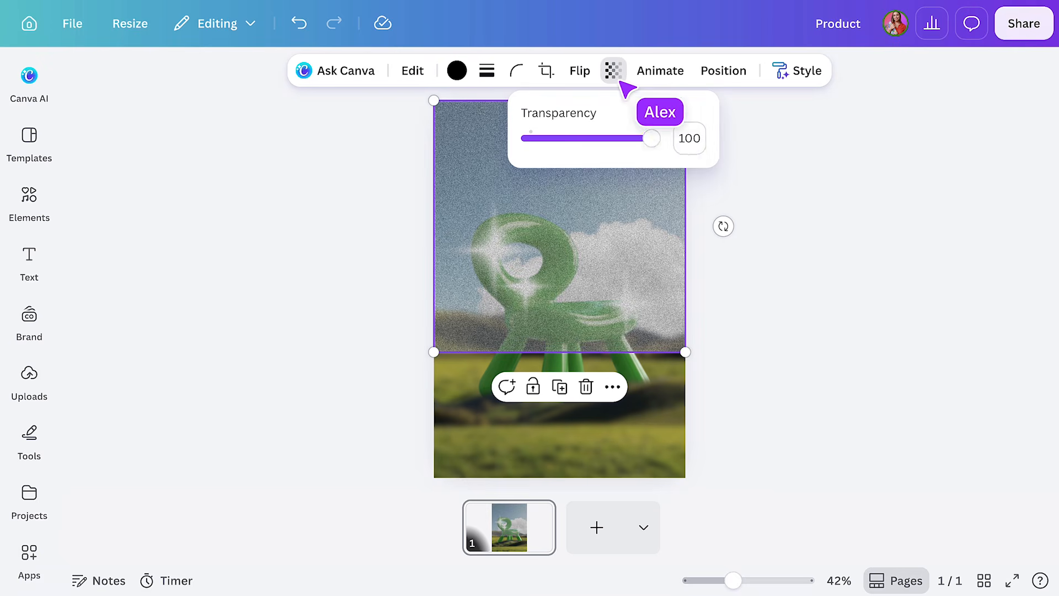
drag(649, 142, 608, 144)
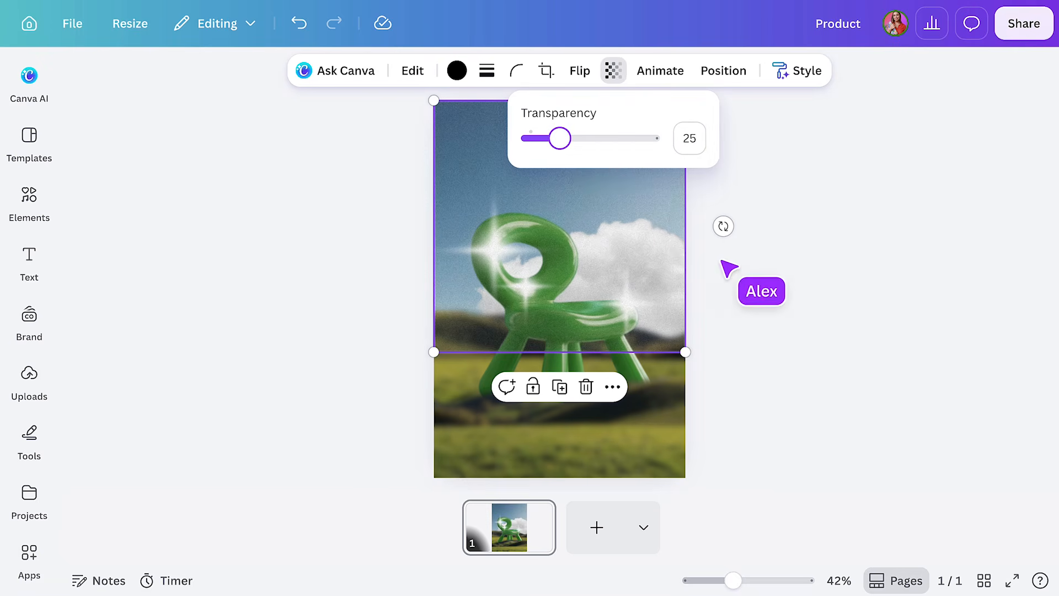
click(779, 267)
Step: Duplicate the noise texture and place the copy directly below the original to cover the rest of the page
key(ctrl+d)
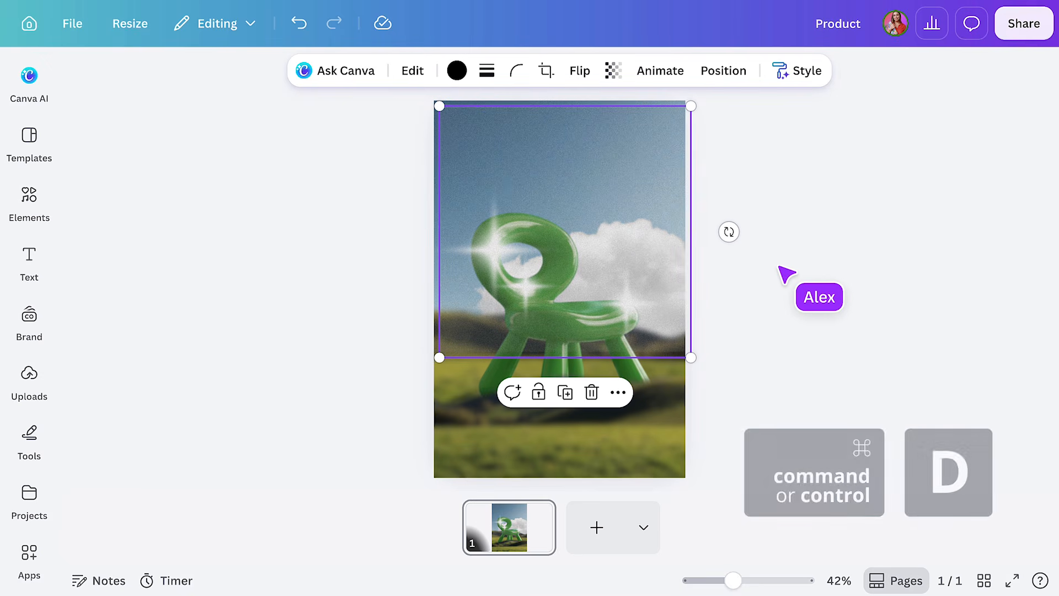
drag(617, 225, 611, 473)
scroll(762, 395, up, 5)
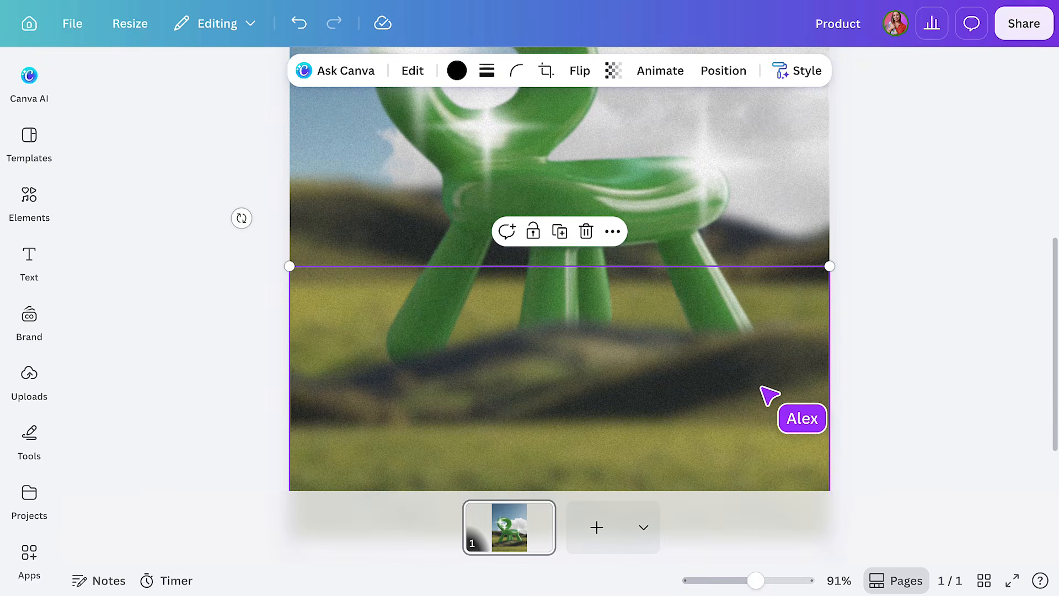
click(925, 310)
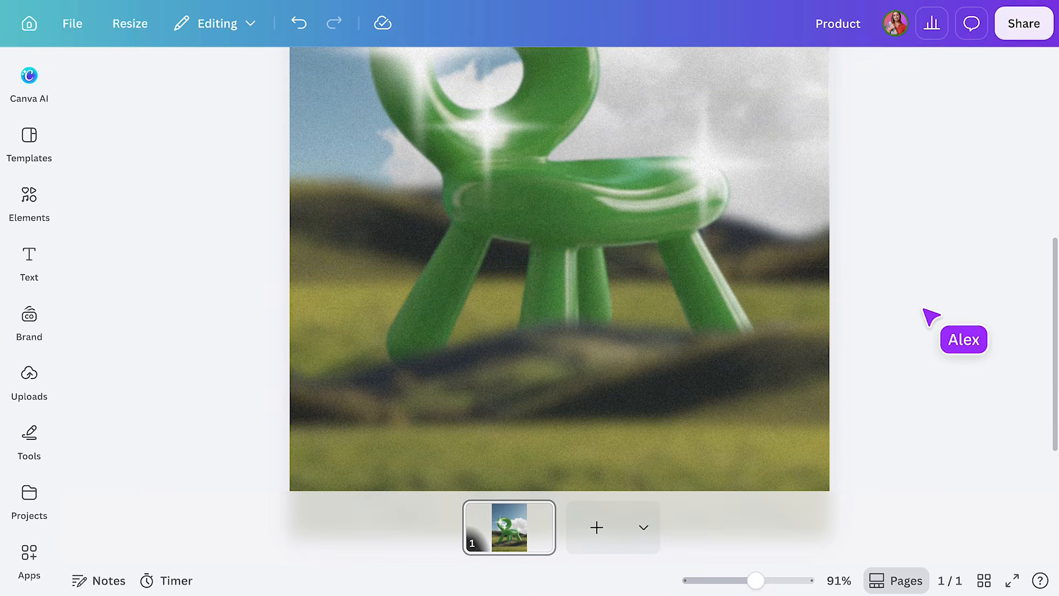
click(841, 574)
click(853, 497)
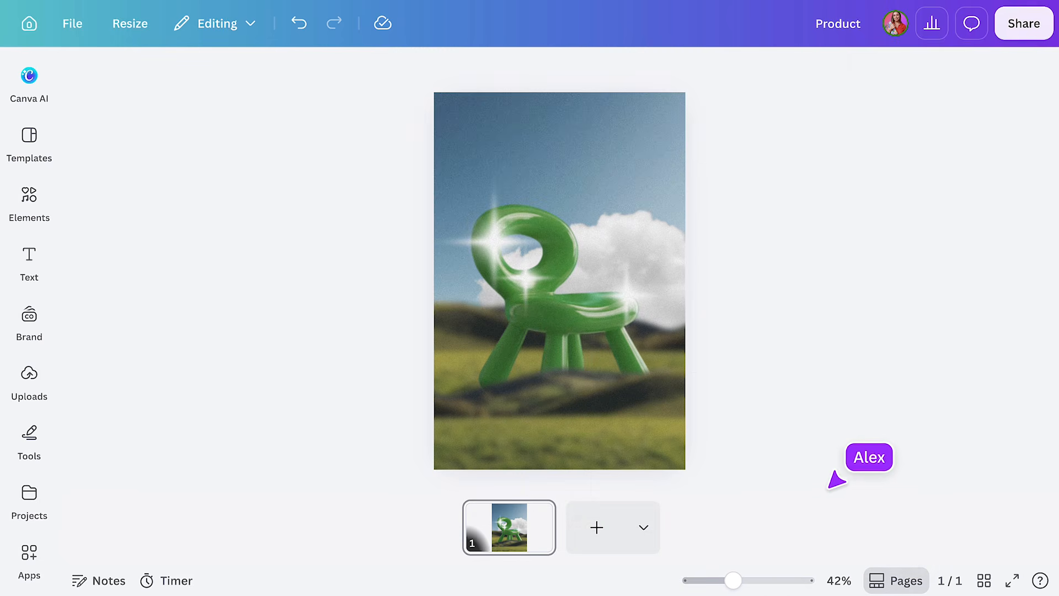